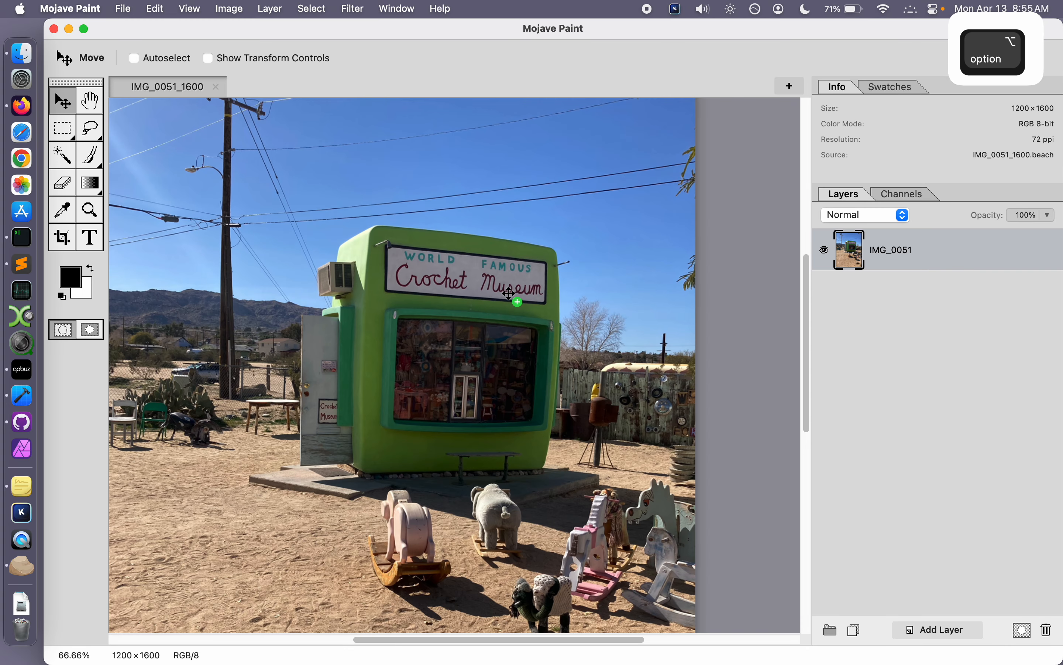
Step: Add a new layer above the photo and fill the entire canvas on it with black
scroll(448, 312, "down", 2)
scroll(440, 301, "down", 1)
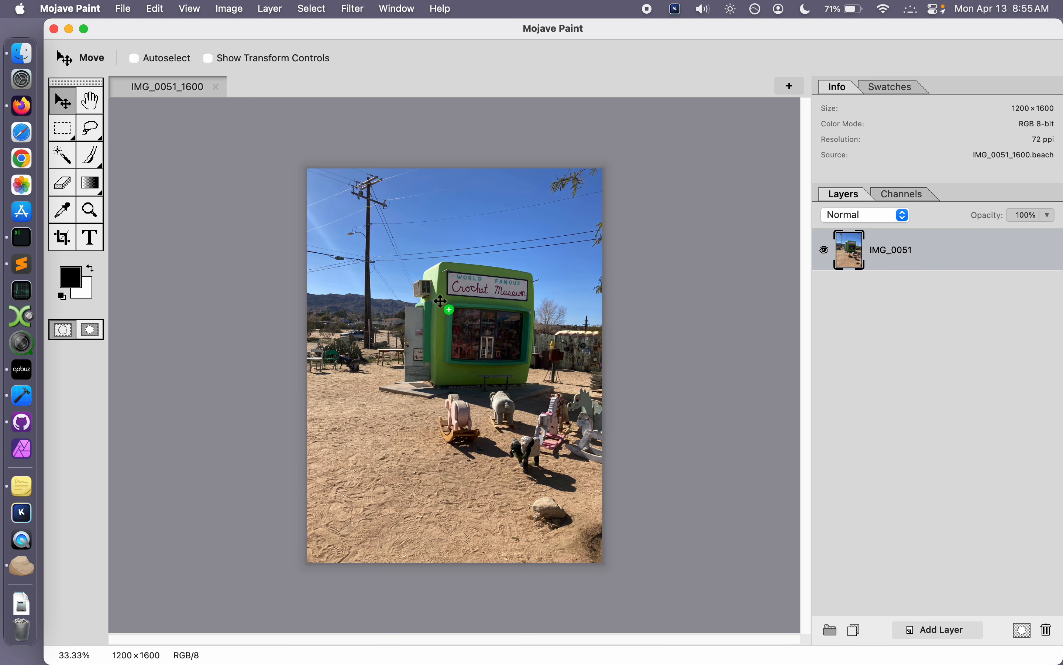
left_click(969, 629)
key("super+a")
key("alt+BackSpace")
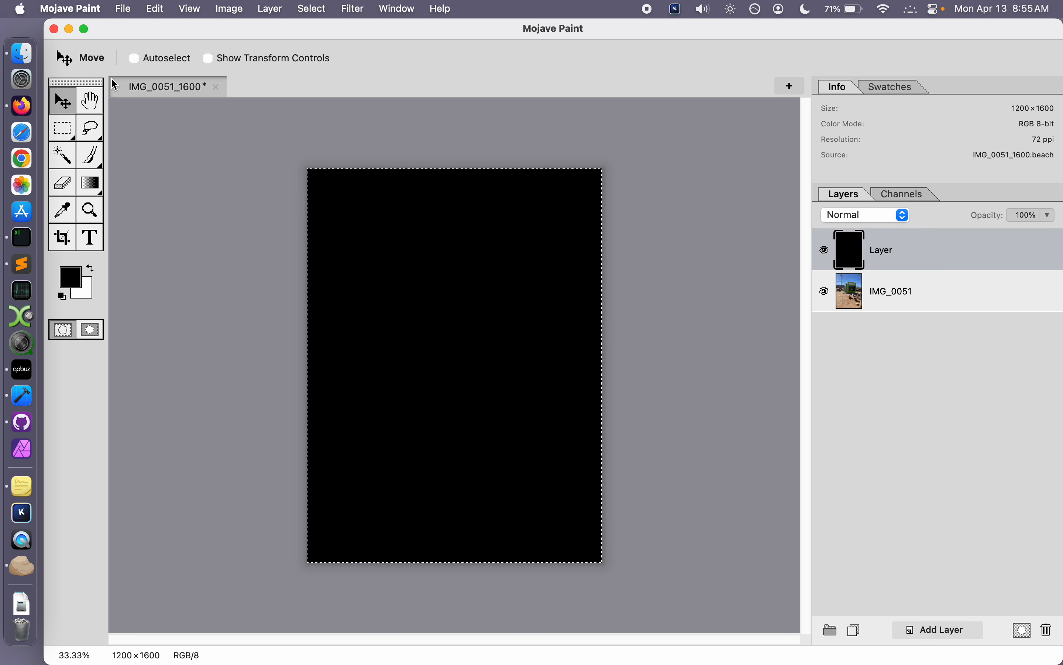
Step: Contract the full-canvas selection by 50
left_click(321, 7)
mouse_move(315, 96)
left_click(427, 111)
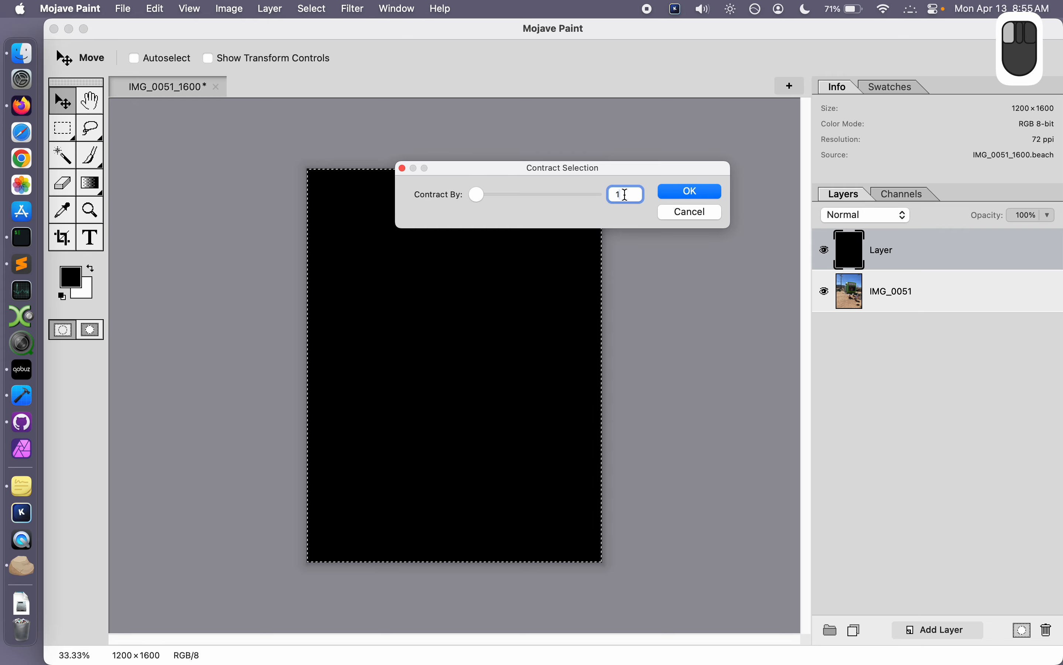
type("50")
left_click(694, 196)
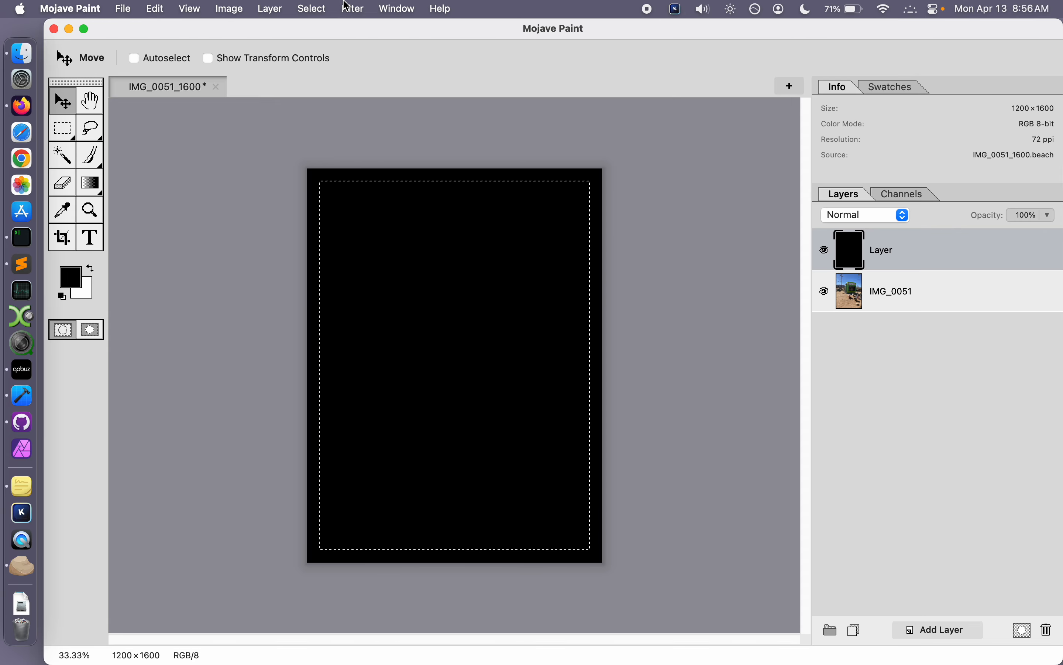
Step: Feather the contracted selection with a radius of 50
left_click(330, 8)
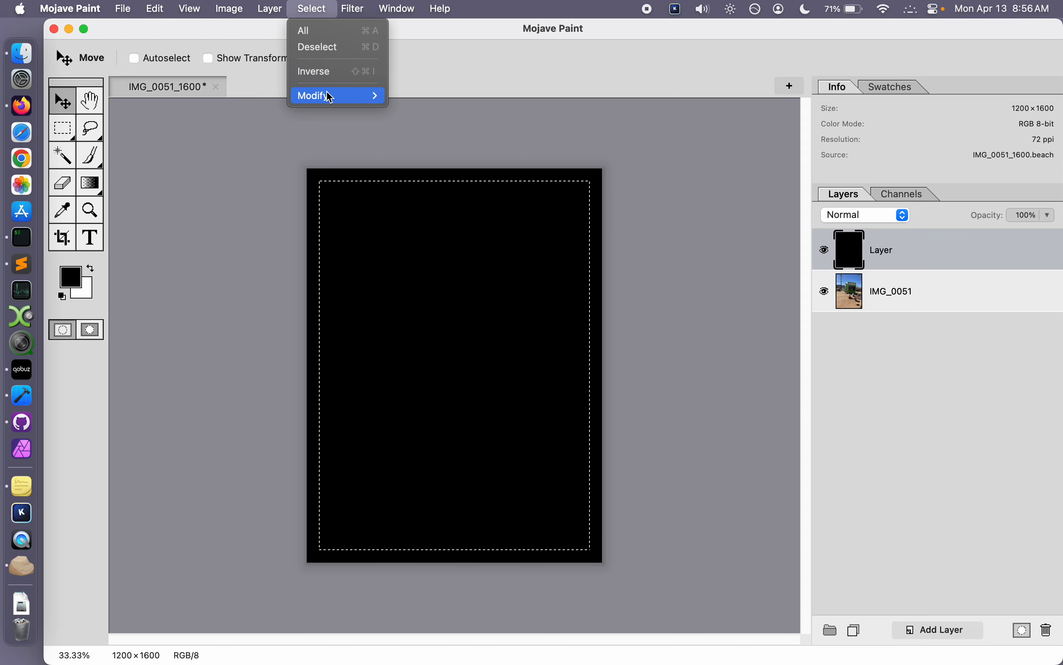
mouse_move(330, 96)
left_click(422, 130)
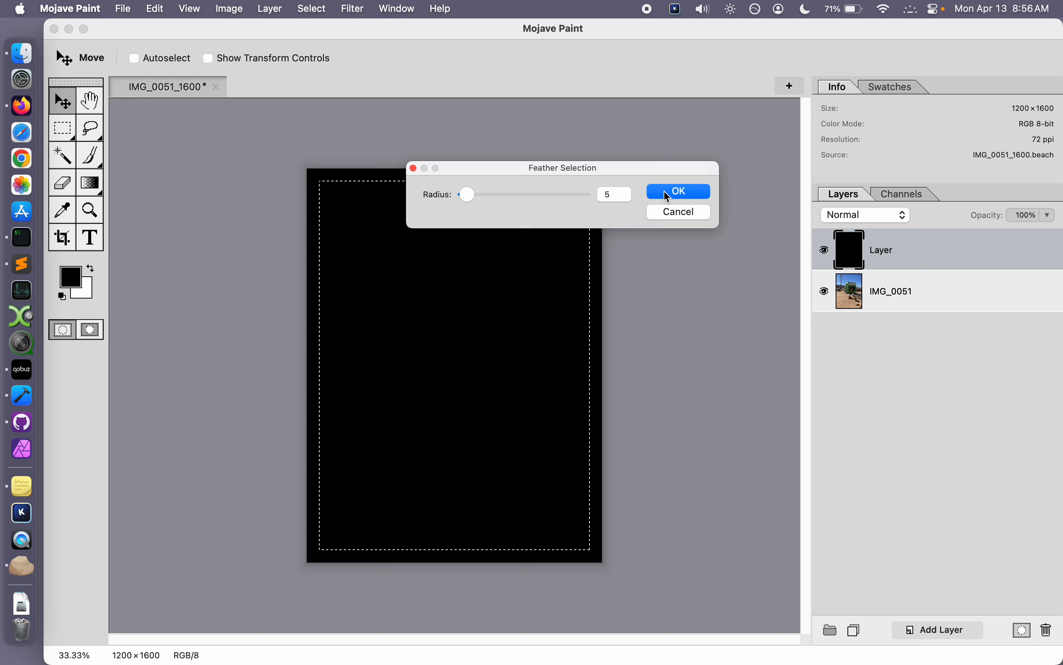
left_click(611, 194)
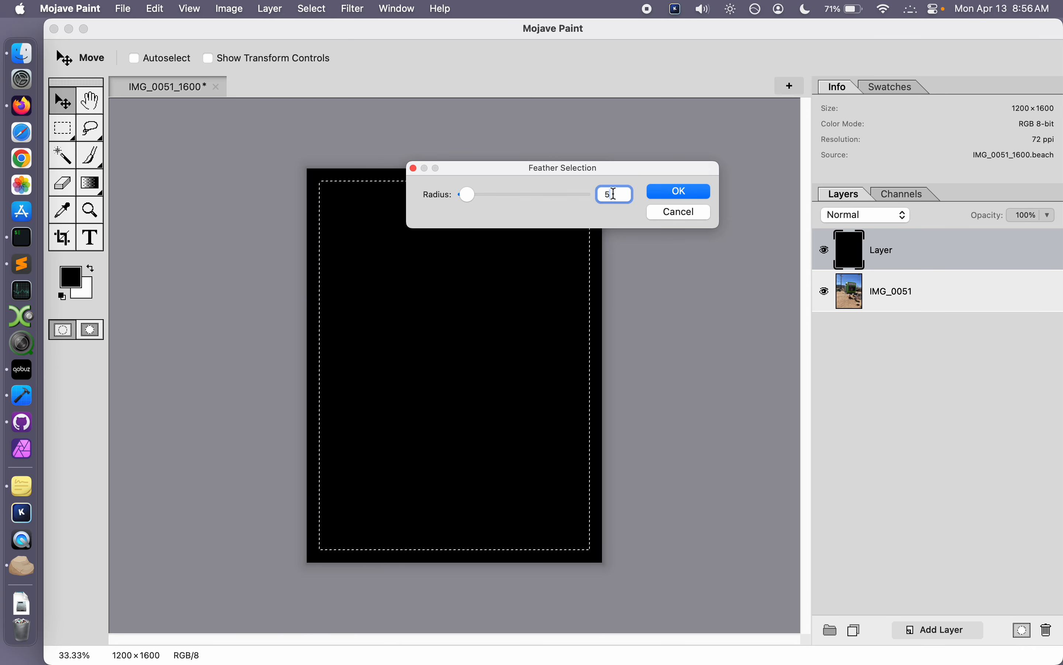
double_click(614, 194)
type("50")
left_click(698, 197)
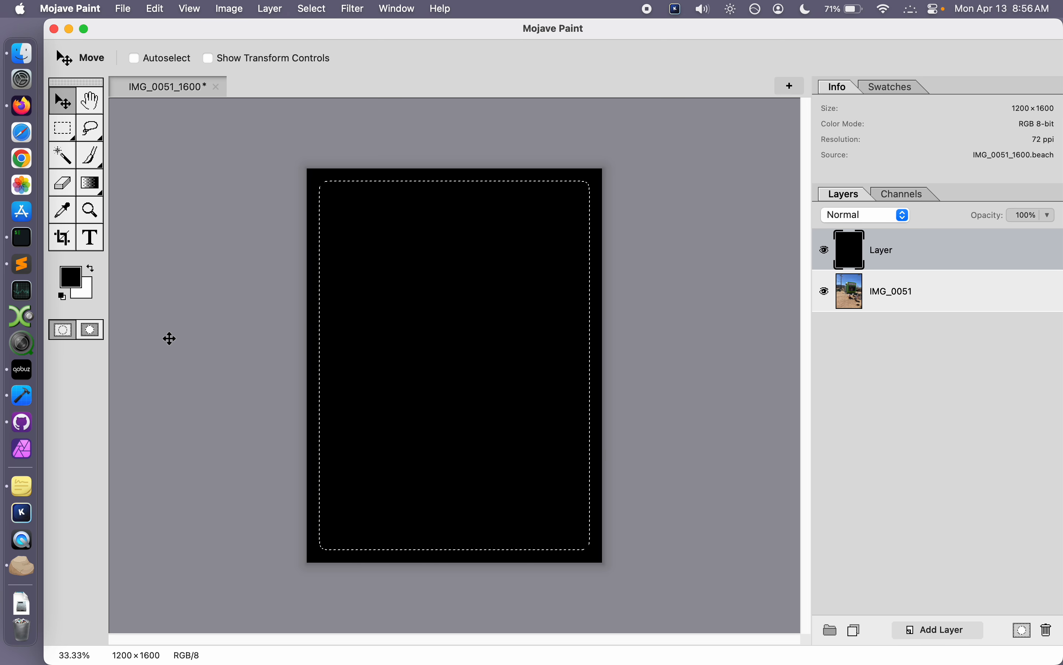
Step: Preview the feathered selection as a mask overlay, return to the normal selection view and discard the selection
left_click(94, 334)
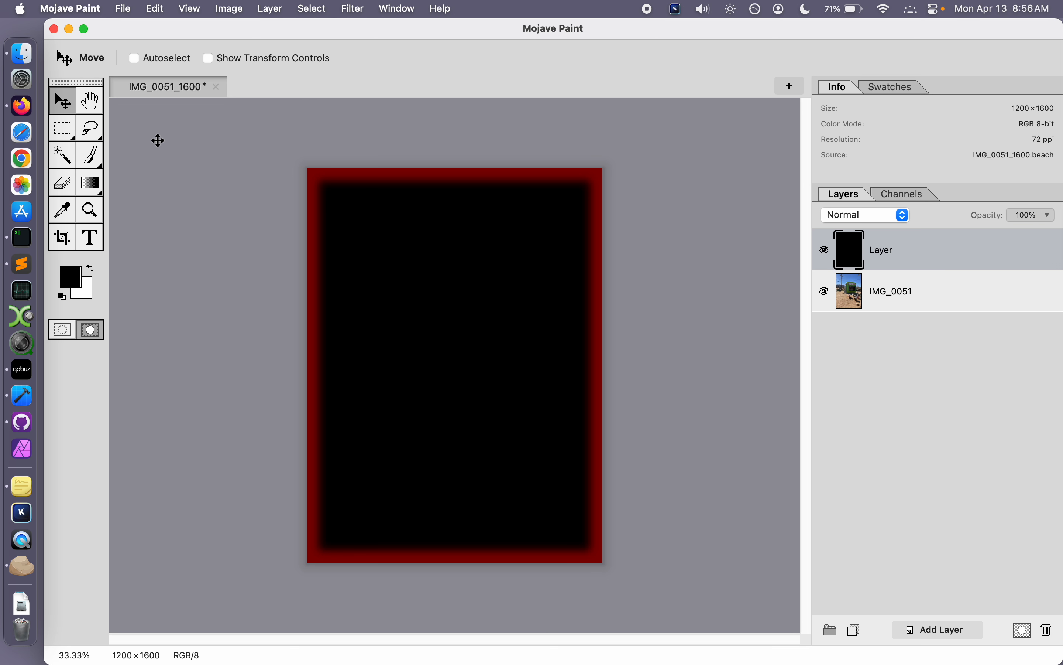
left_click(66, 330)
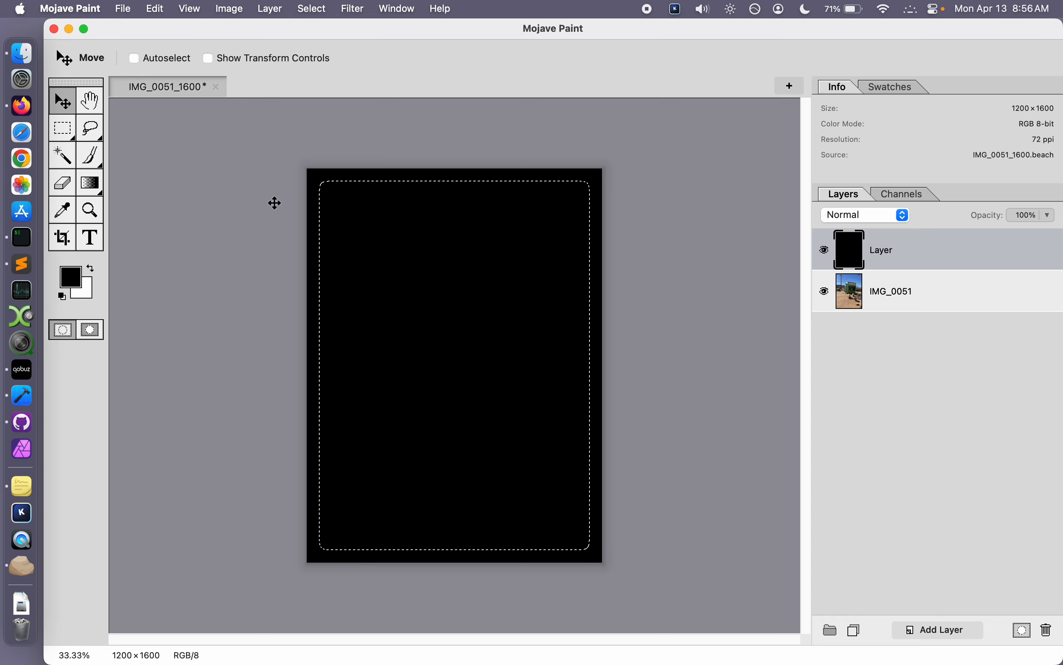
left_click(63, 128)
left_click(316, 194)
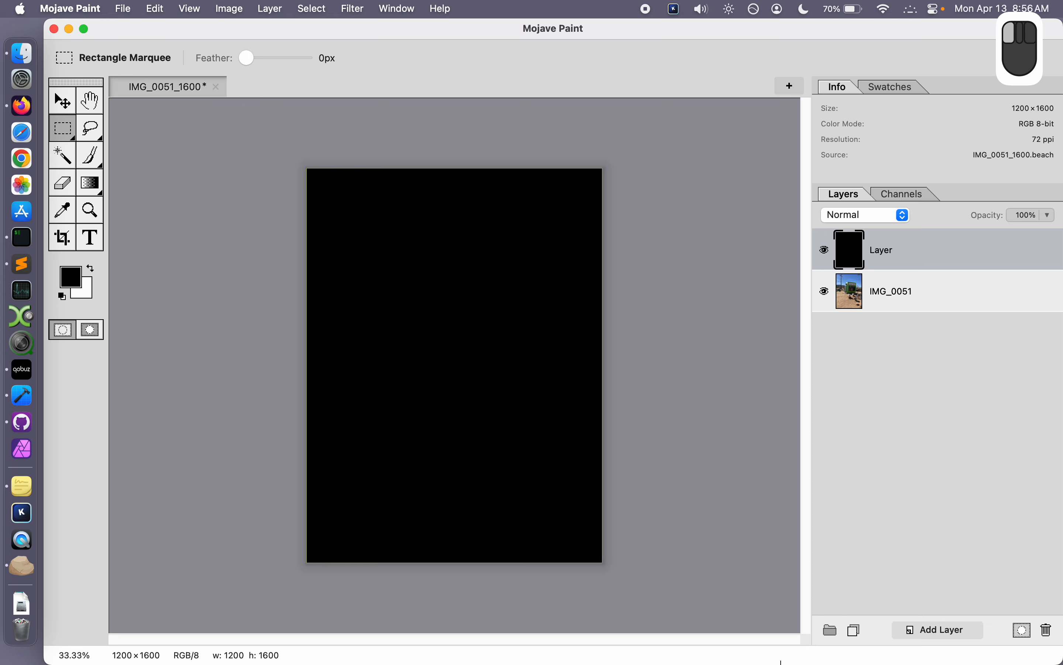
Step: Select the whole canvas again and contract the selection by 50
key("super+a")
left_click(312, 9)
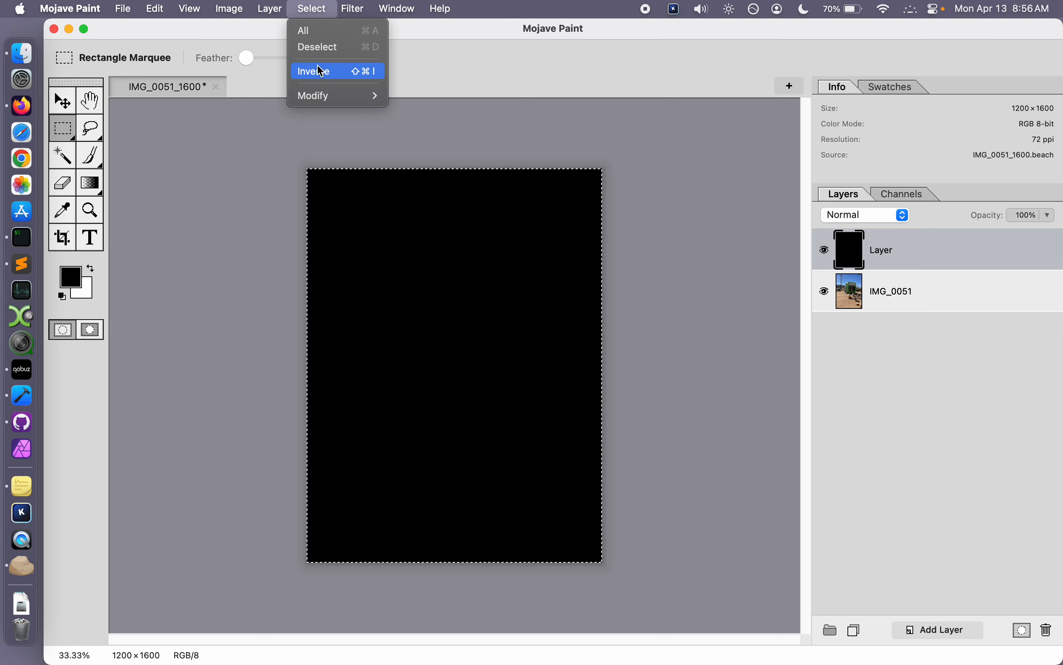
mouse_move(336, 92)
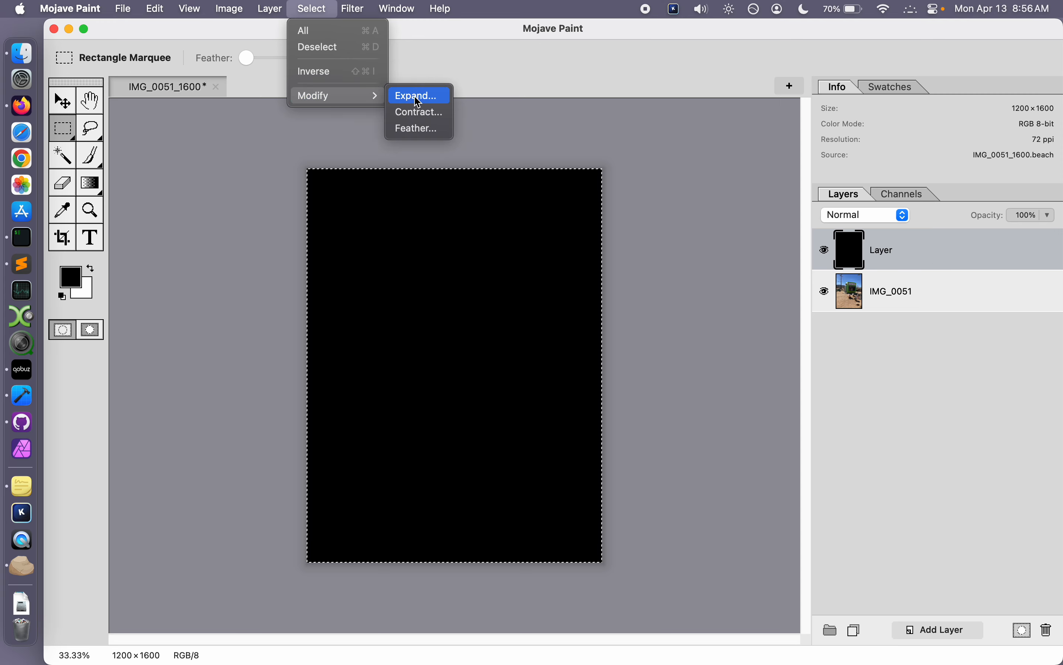
left_click(421, 109)
left_click(633, 193)
key("BackSpace")
type("50")
left_click(694, 190)
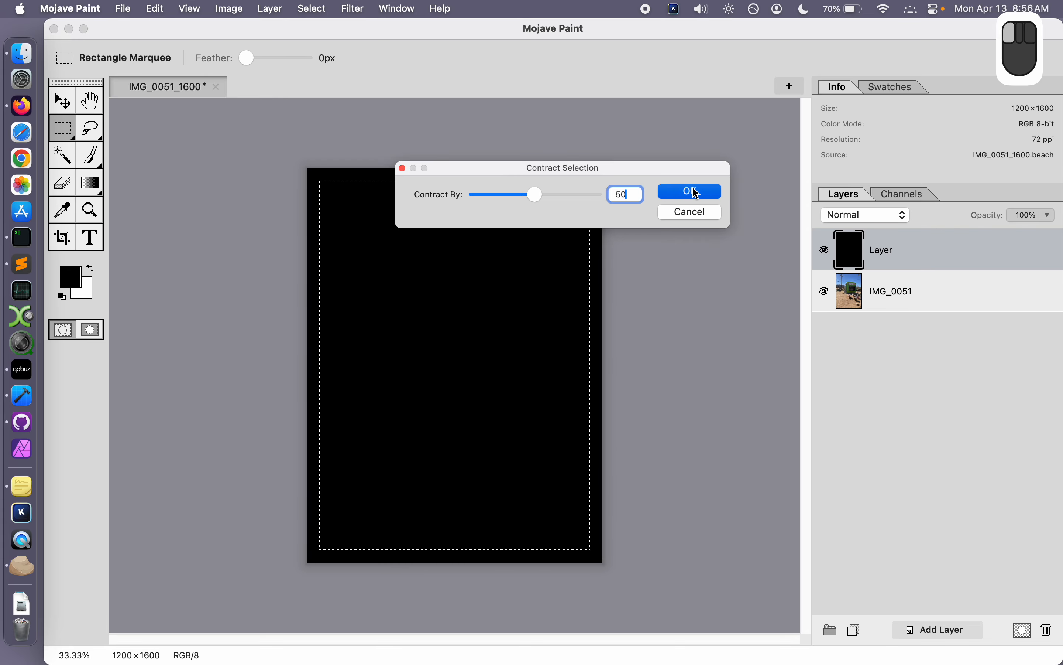
Step: Switch the selection to quick mask mode and soften its edges with a Box Blur of radius 50
scroll(622, 189, "up", 2)
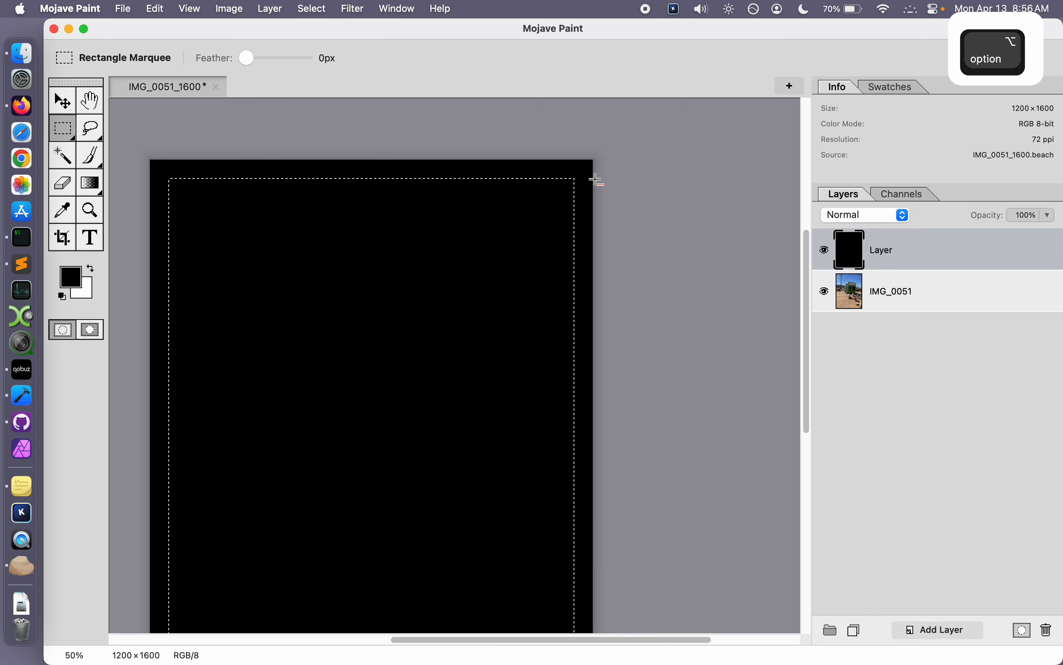
left_click(99, 336)
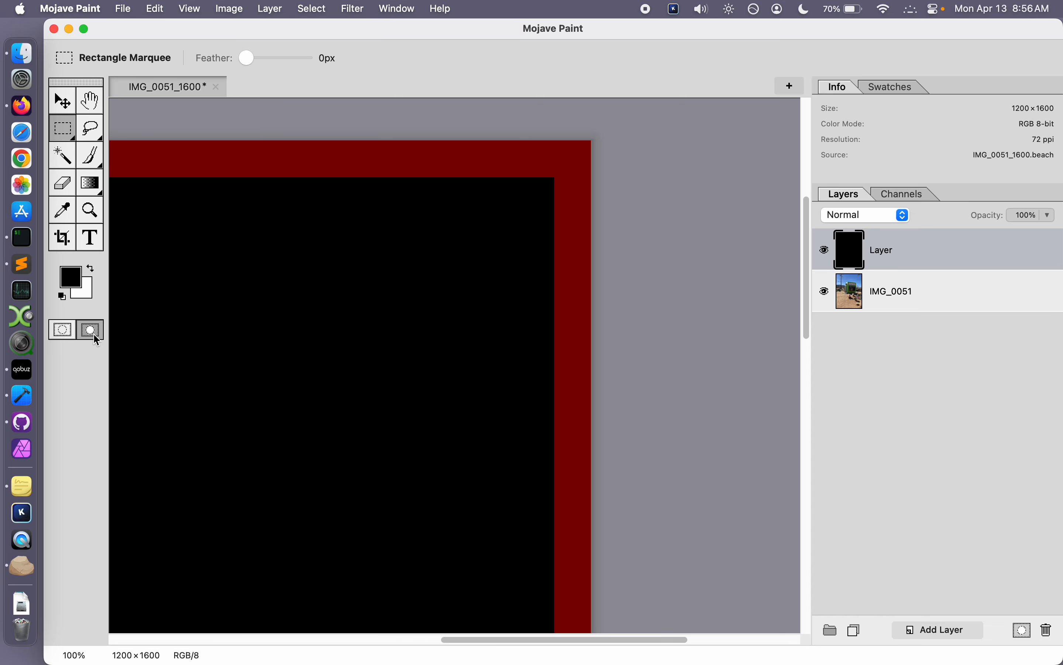
left_click(350, 6)
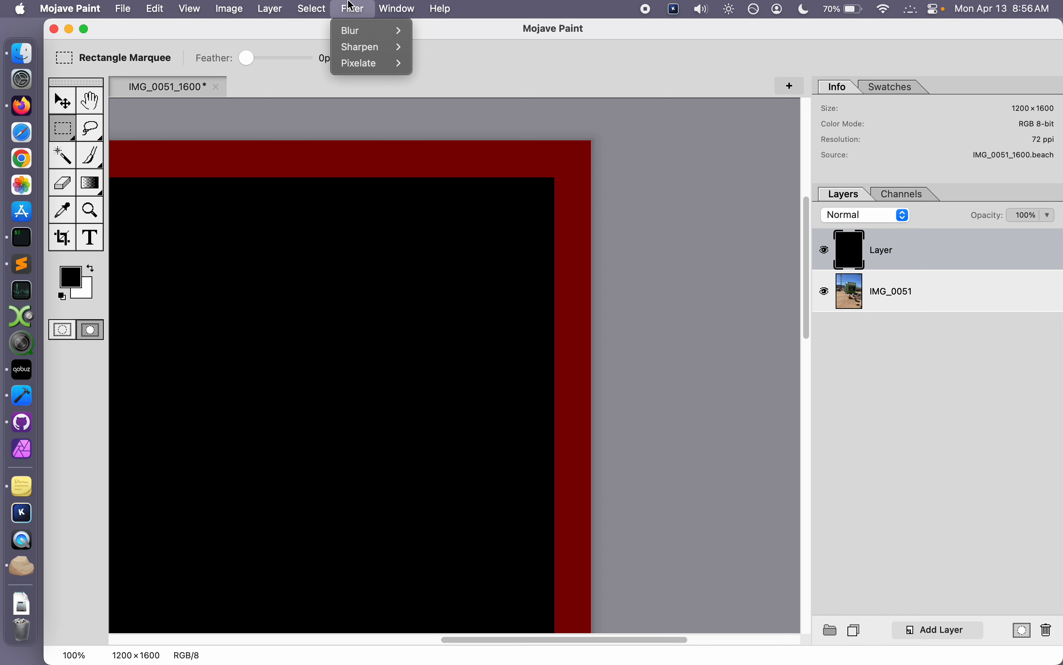
mouse_move(357, 31)
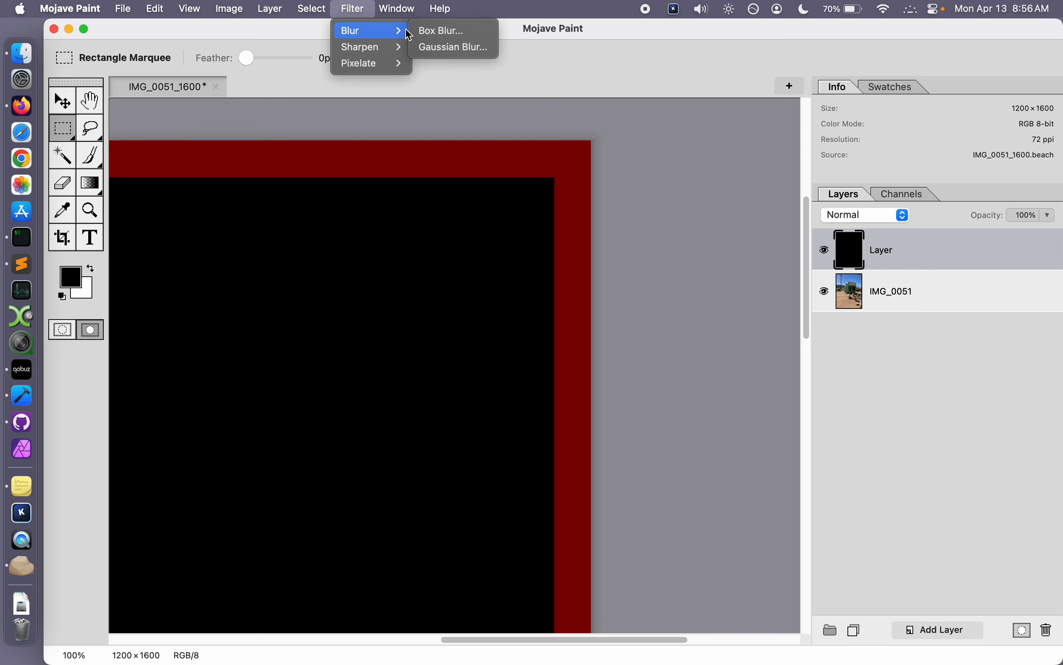
left_click(469, 32)
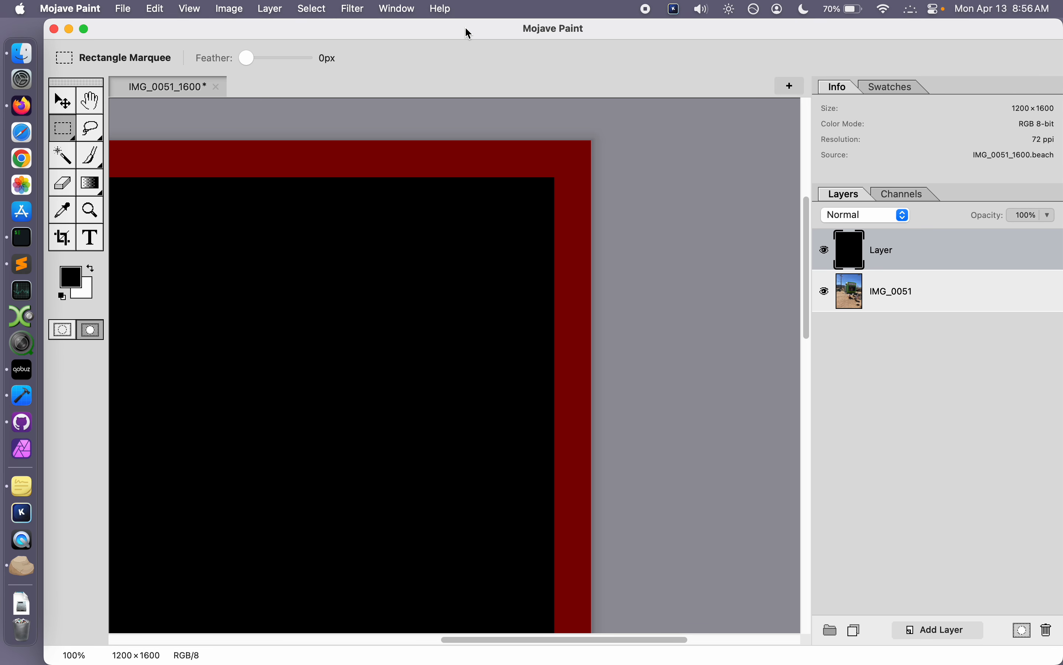
double_click(655, 300)
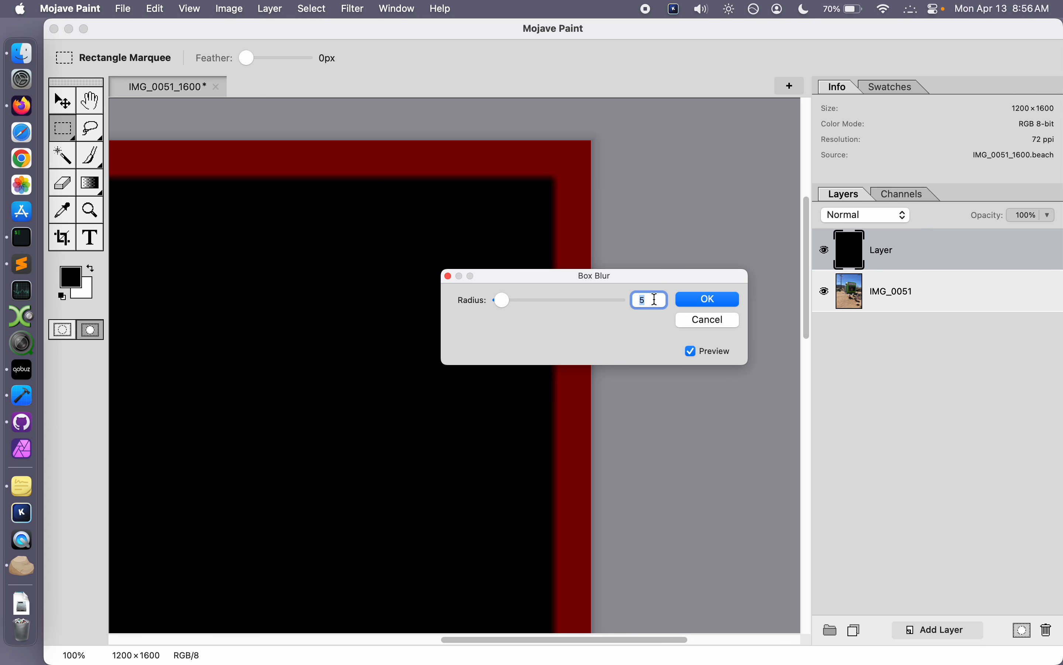
type("50")
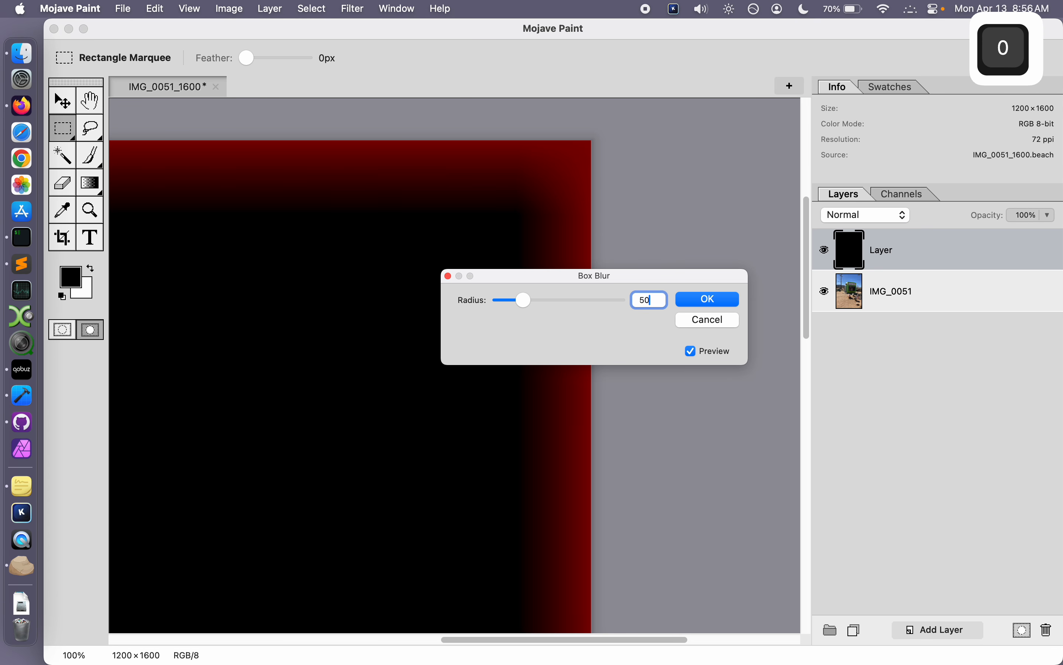
left_click(700, 301)
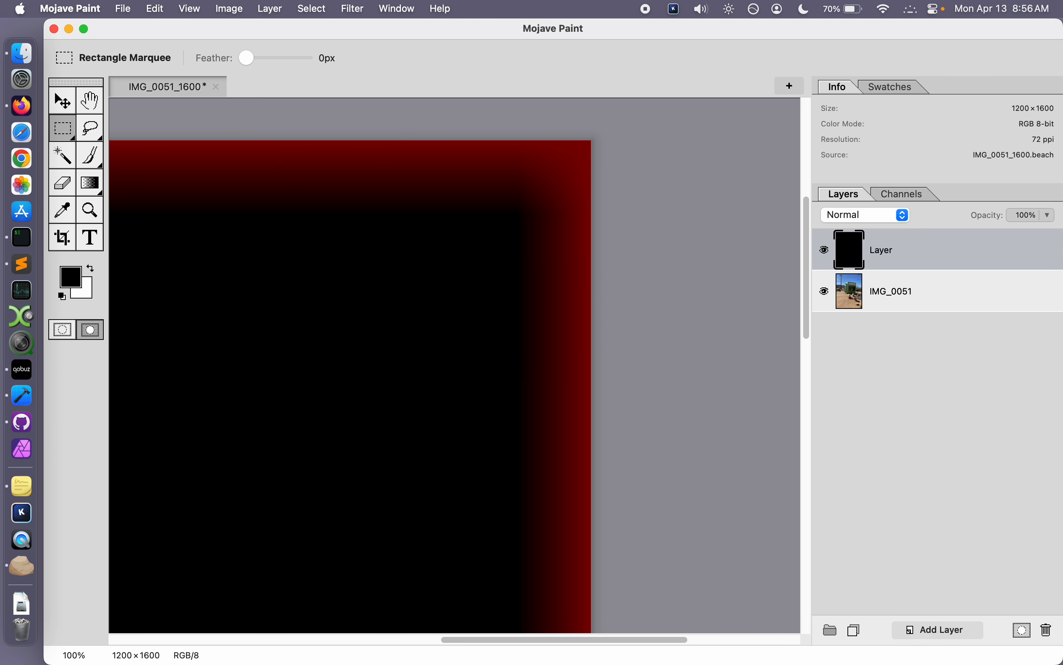
Step: Leave quick mask mode, fill the softened selection with white on the black layer and deselect
scroll(345, 228, "down", 3)
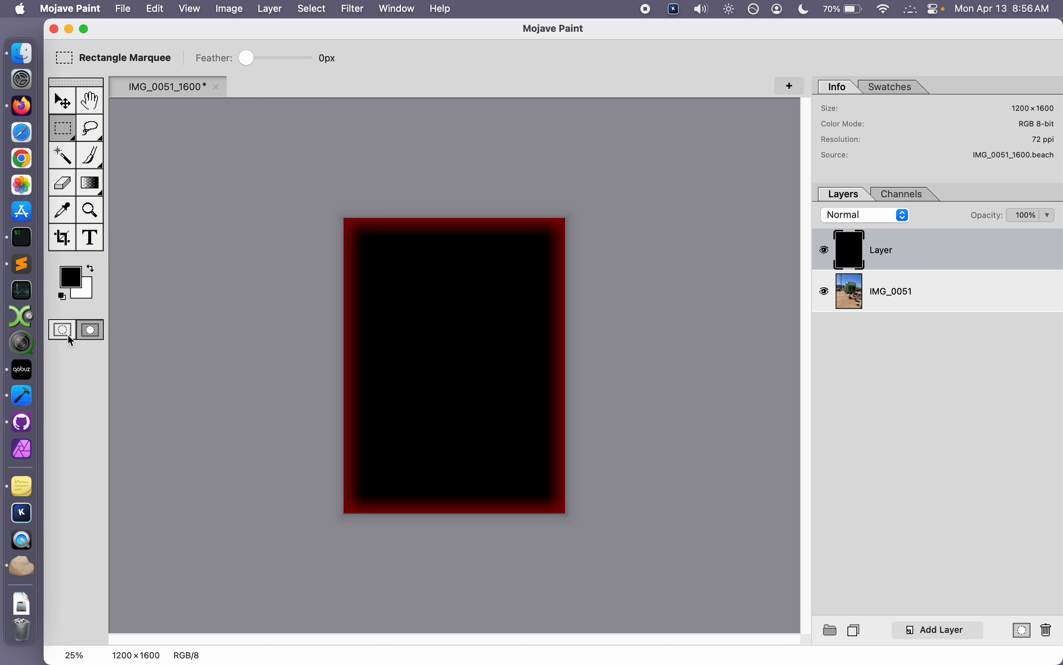
left_click(67, 333)
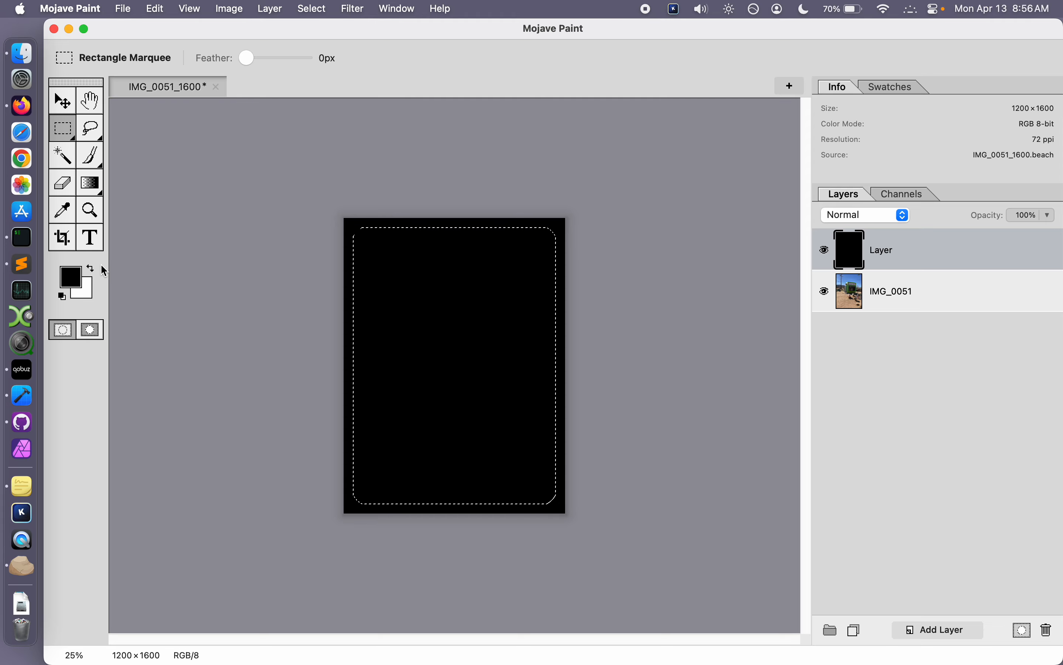
key("x")
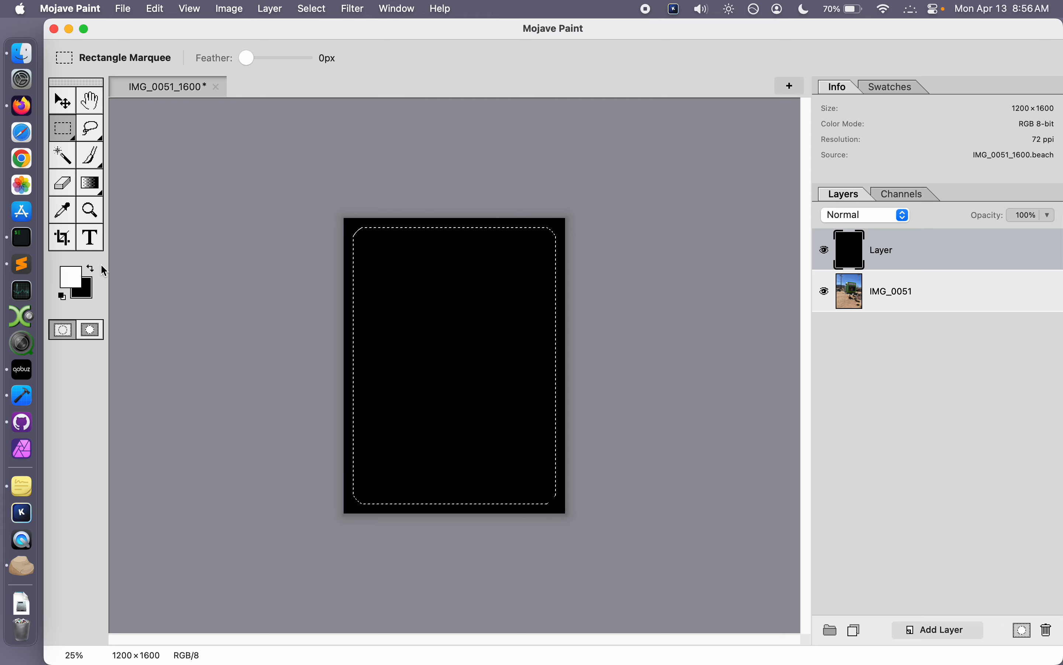
key("alt+BackSpace")
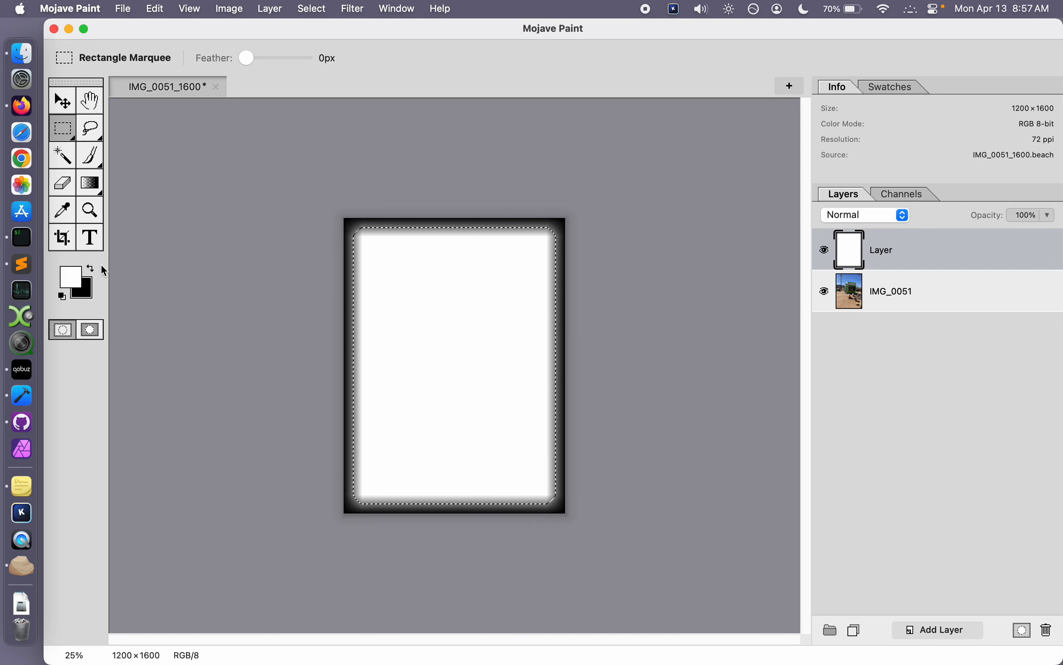
key("super+d")
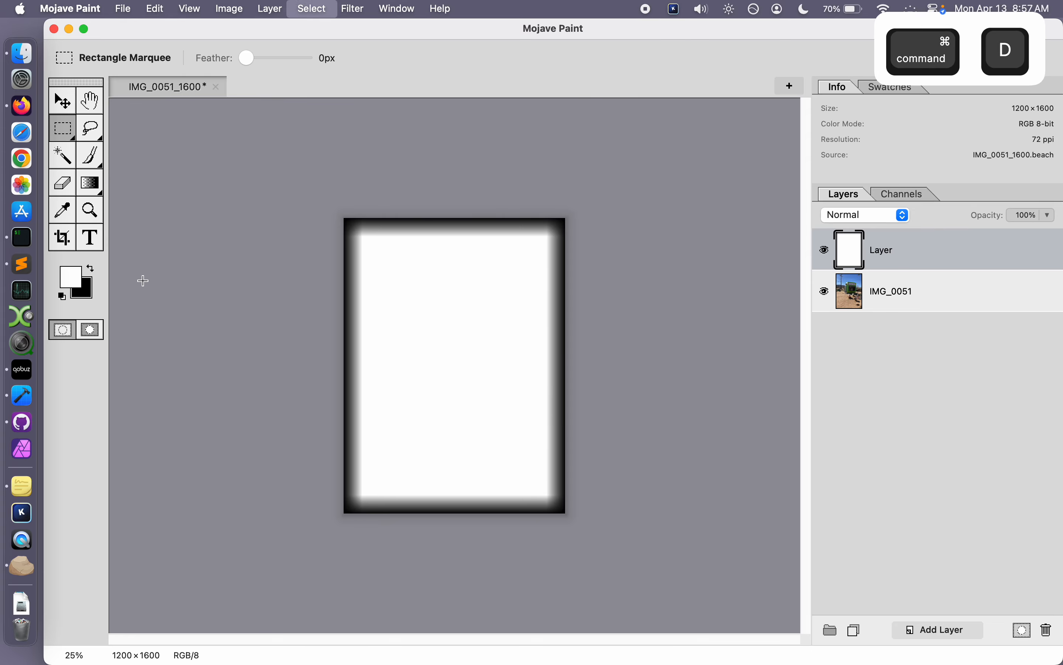
Step: Open the Monochrome Halftone filter for the border layer and set the dot pitch to 18 and the angle to 36.2
left_click(354, 8)
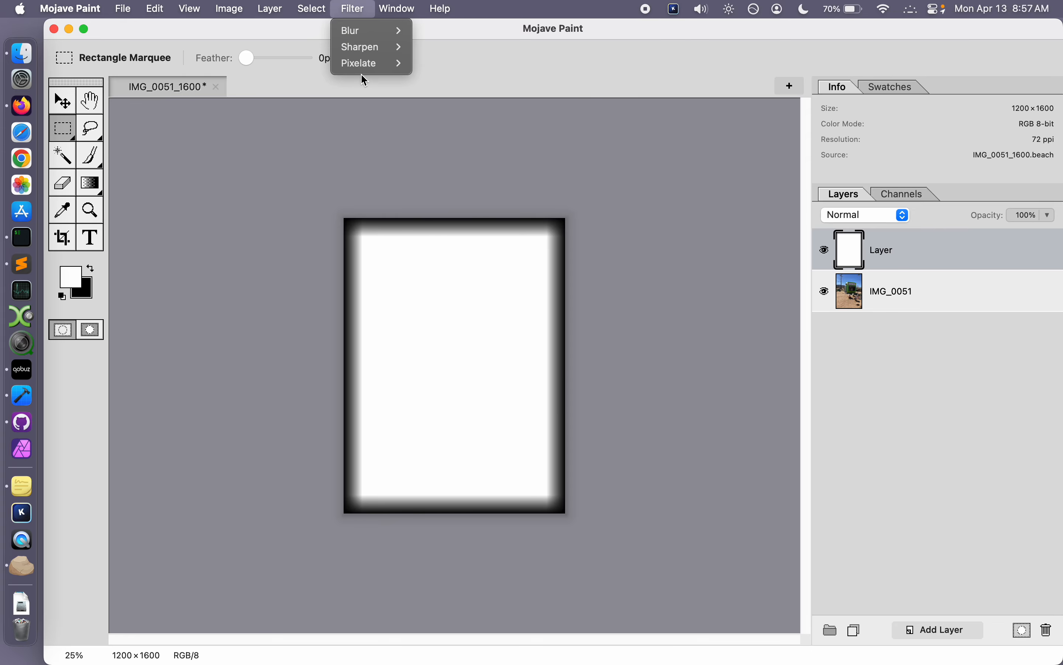
mouse_move(373, 64)
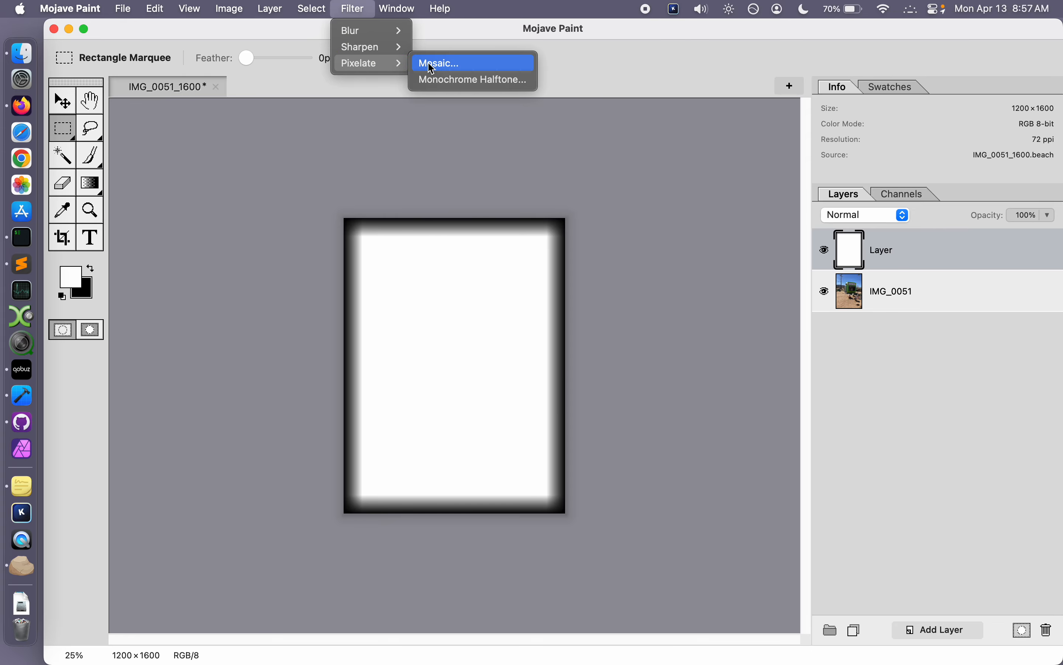
left_click(477, 80)
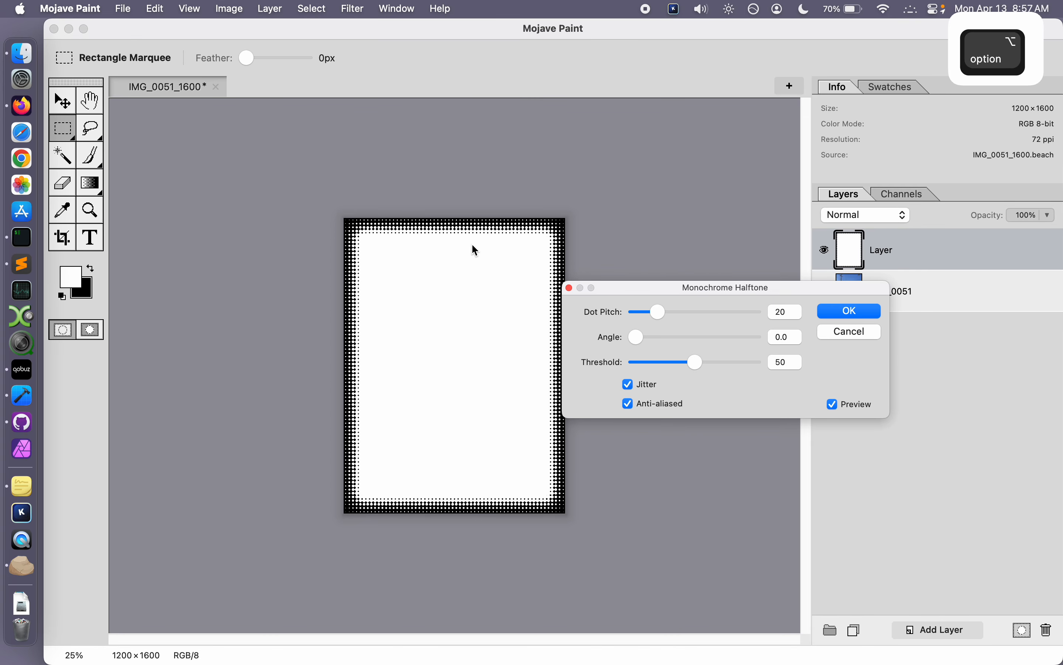
scroll(478, 235, "up", 2)
left_click_drag(654, 312, 660, 337)
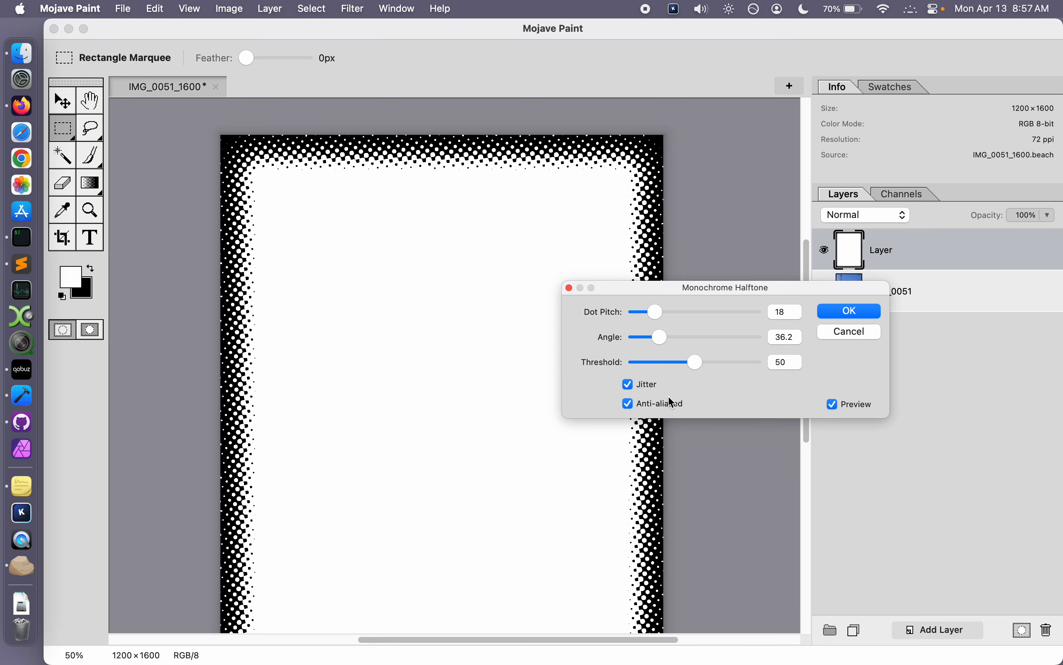
Step: Compare the edges of the halftone dots up close with anti-aliasing turned off and on again
scroll(549, 161, "up", 3)
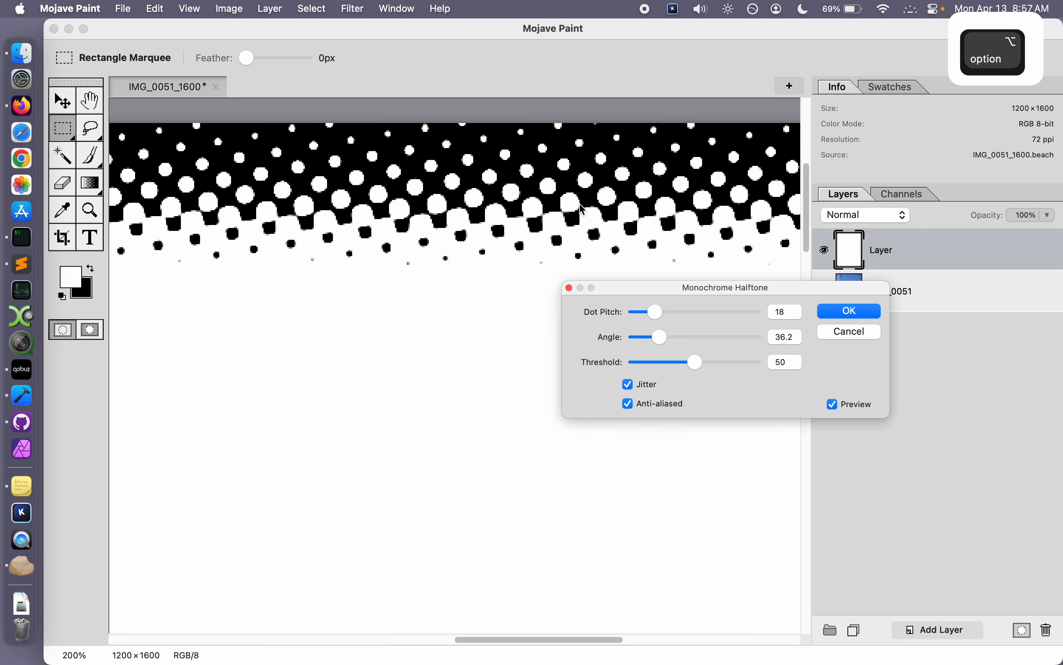
left_click(676, 404)
scroll(597, 215, "up", 5)
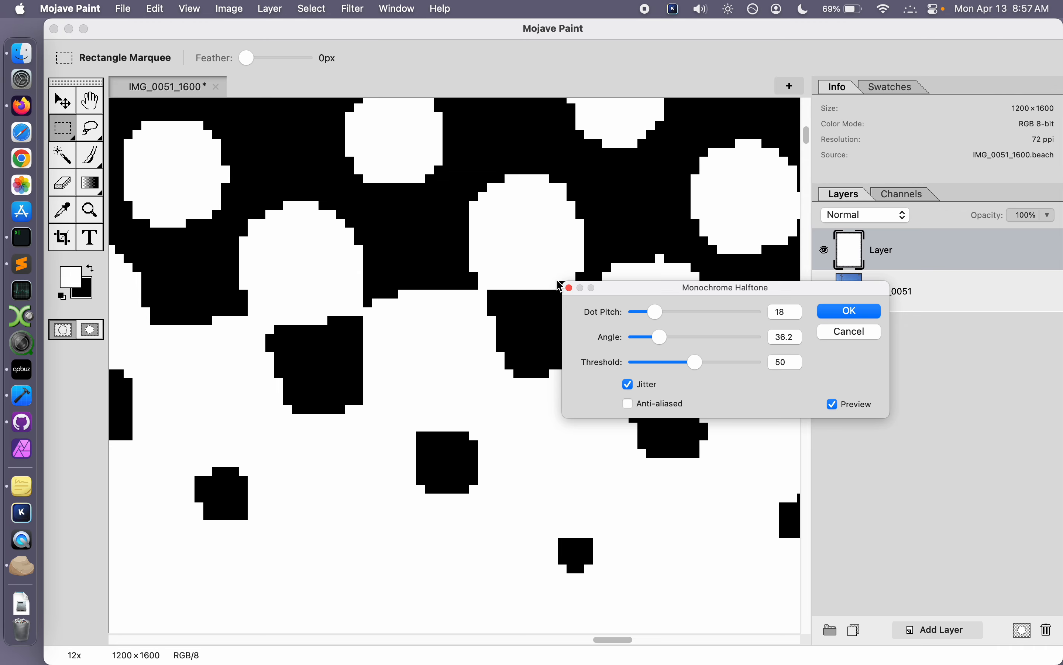
left_click(664, 402)
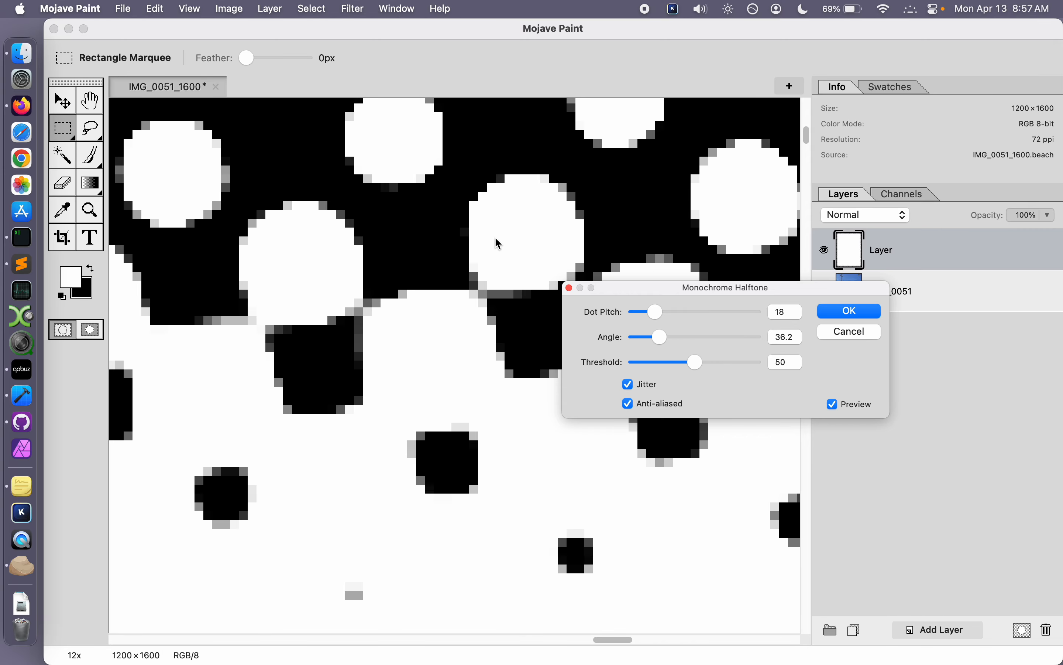
scroll(496, 240, "down", 5)
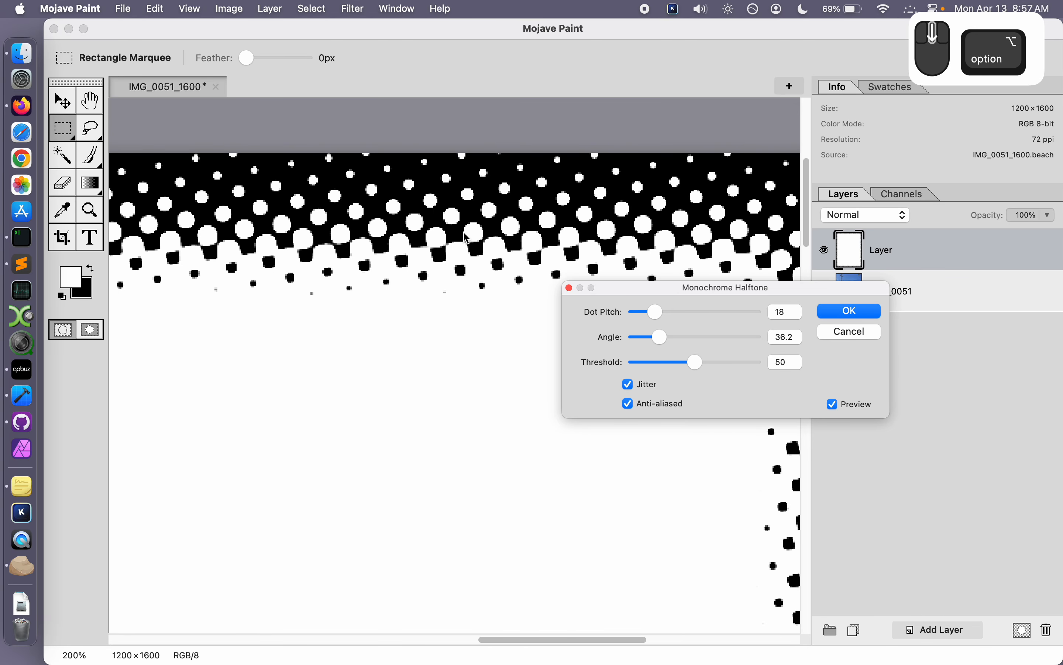
Step: Apply the Monochrome Halftone filter to the border layer and add a layer mask to the IMG_0051 photo layer
scroll(466, 240, "down", 5)
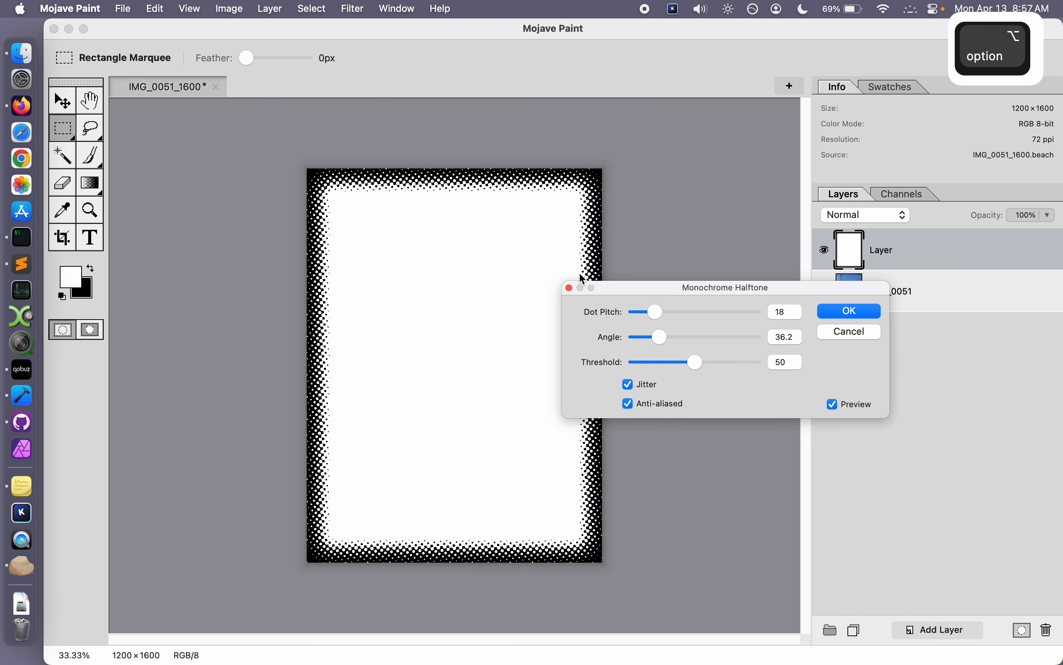
left_click(846, 312)
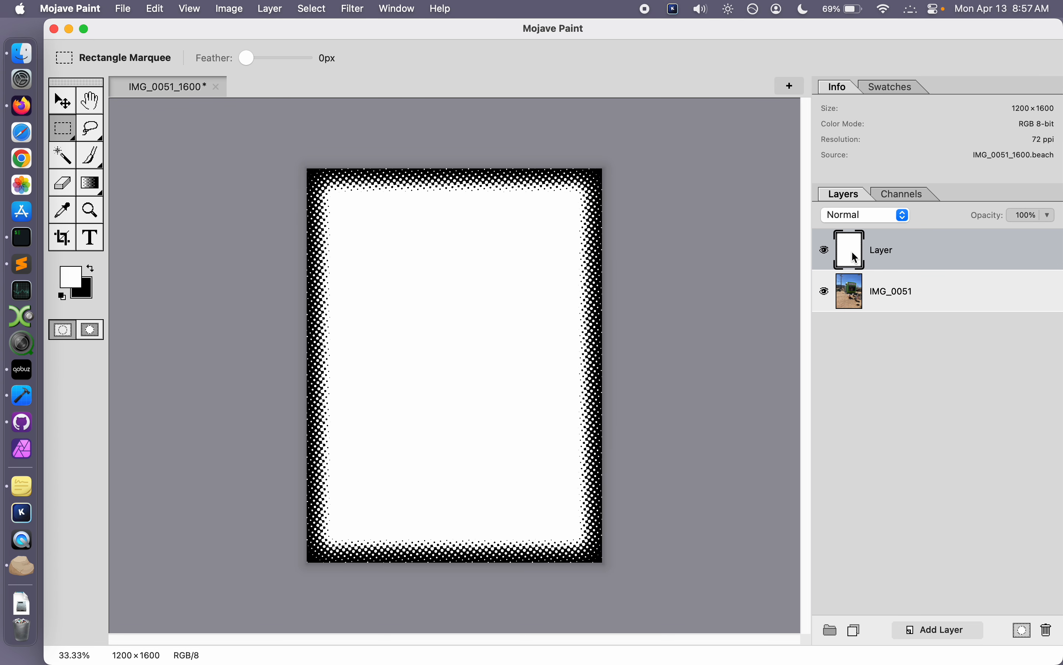
left_click(899, 295)
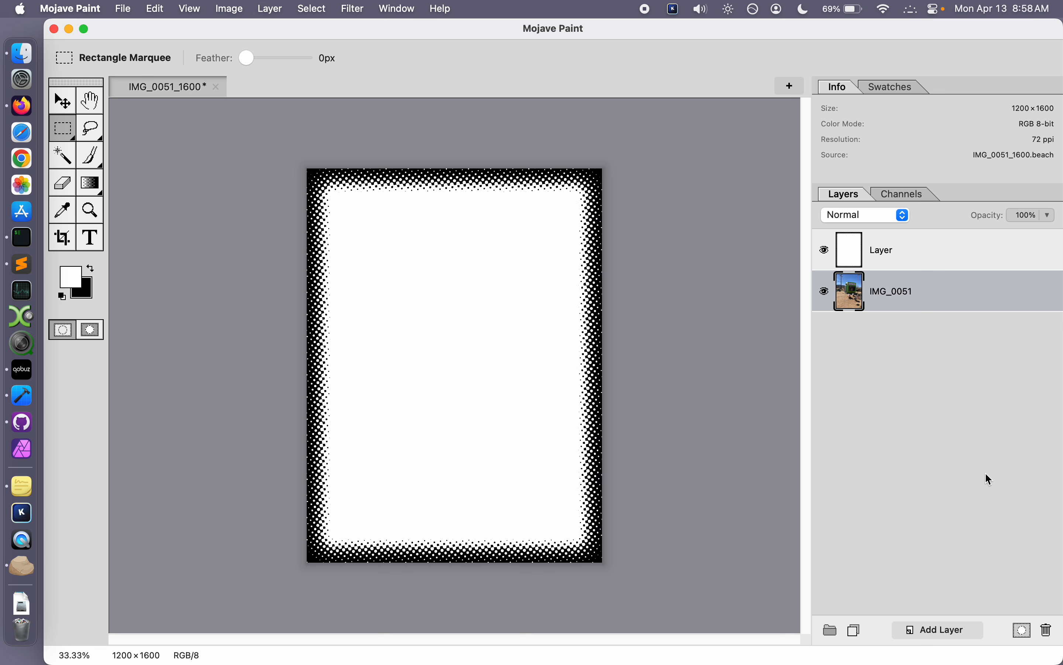
left_click(1022, 631)
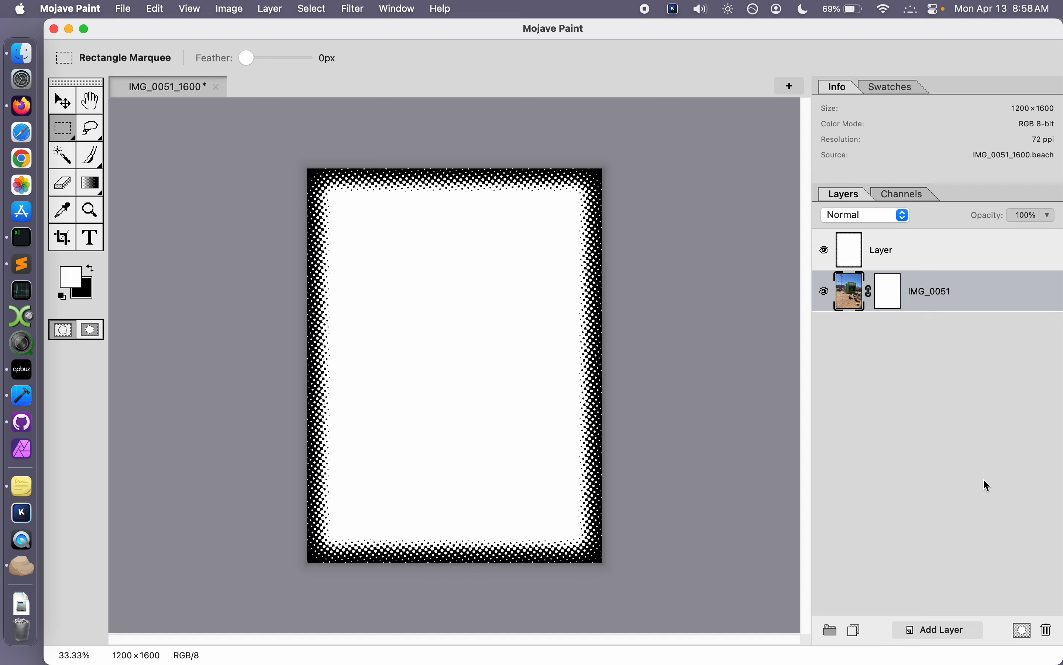
Step: Copy the whole halftone border layer into the photo's layer mask, then hide the border layer and check the masked edges
left_click(850, 257)
key("cmd+a")
key("cmd+c")
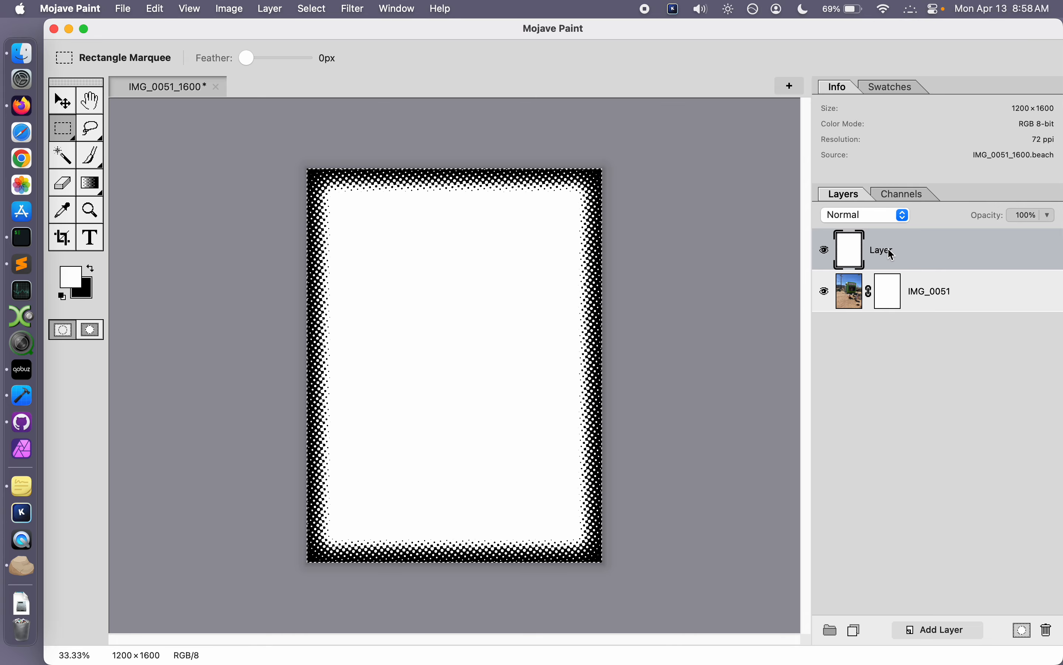
left_click(895, 299)
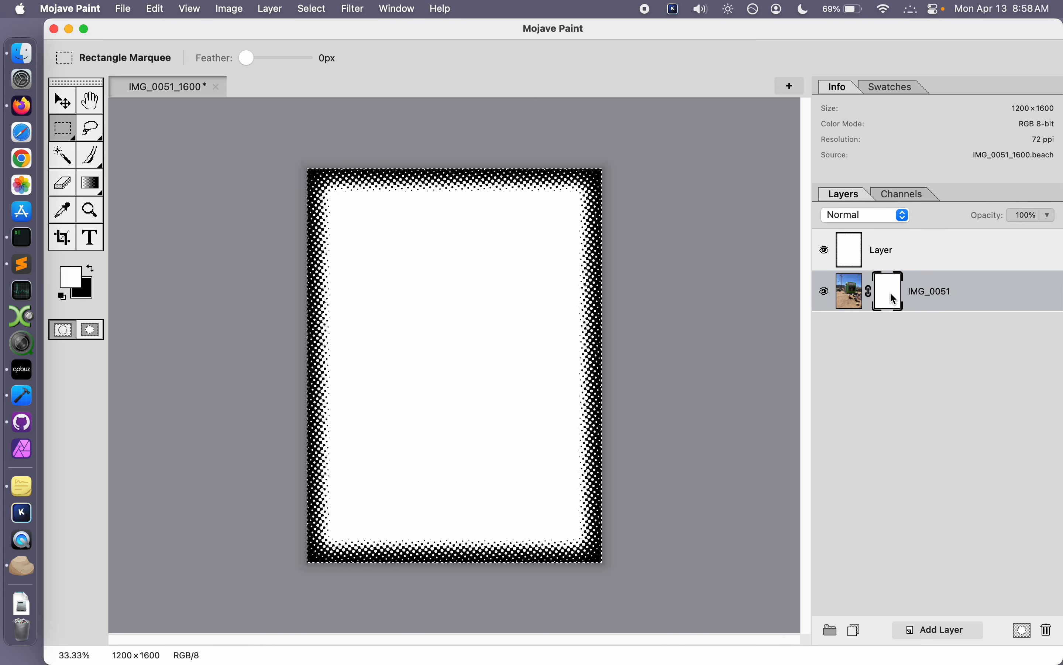
key("super+v")
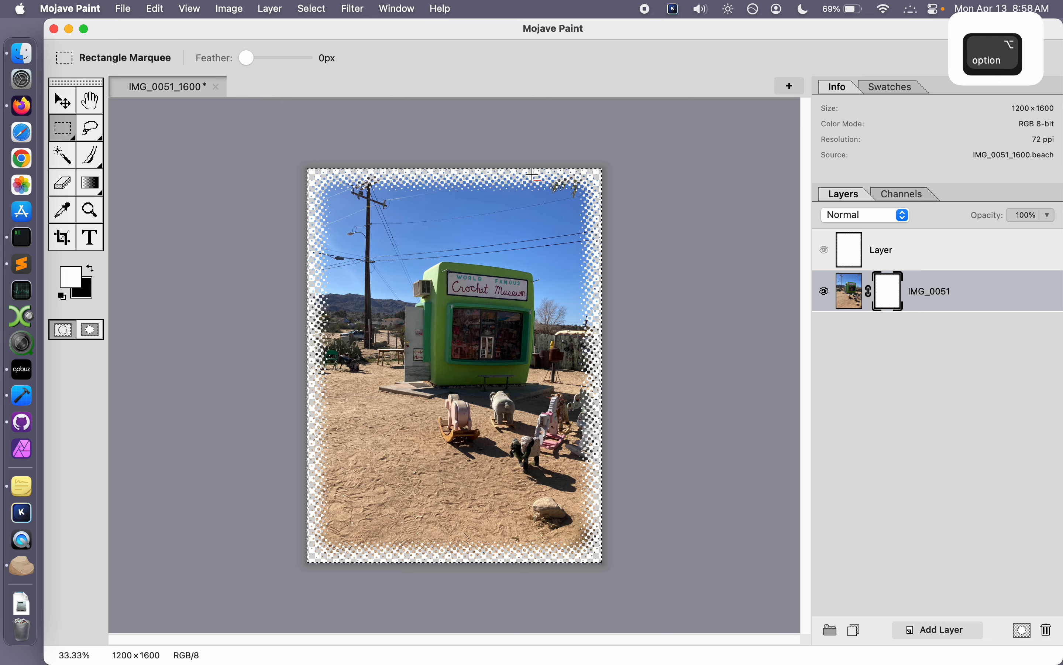
scroll(557, 161, "up", 5)
scroll(557, 162, "down", 4)
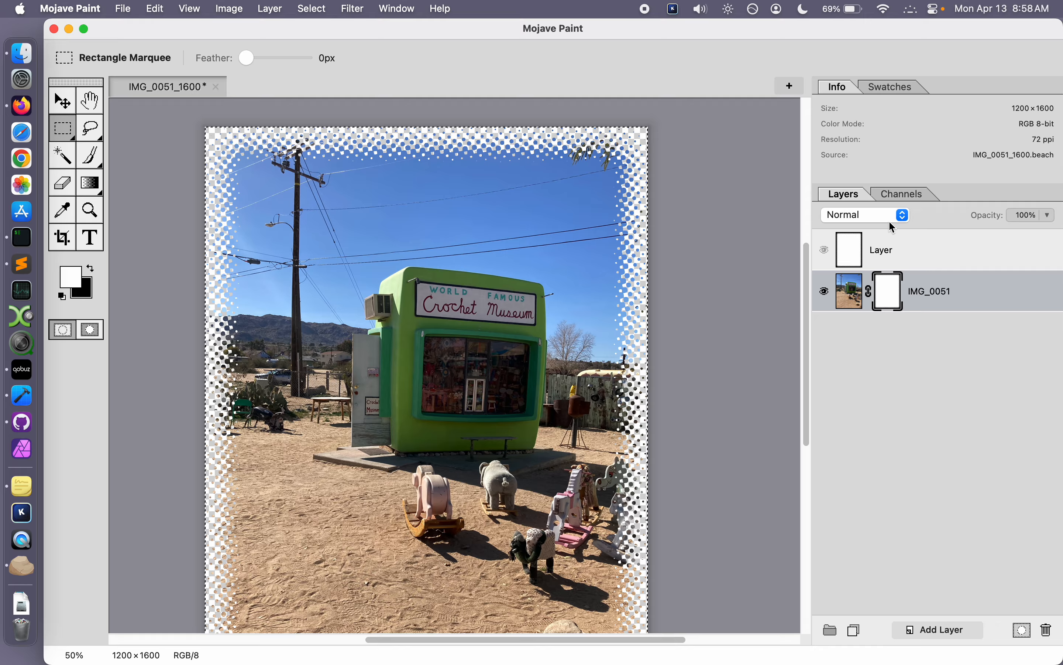
Step: Delete the hidden halftone border layer and the layer mask on the IMG_0051 photo
left_click(894, 249)
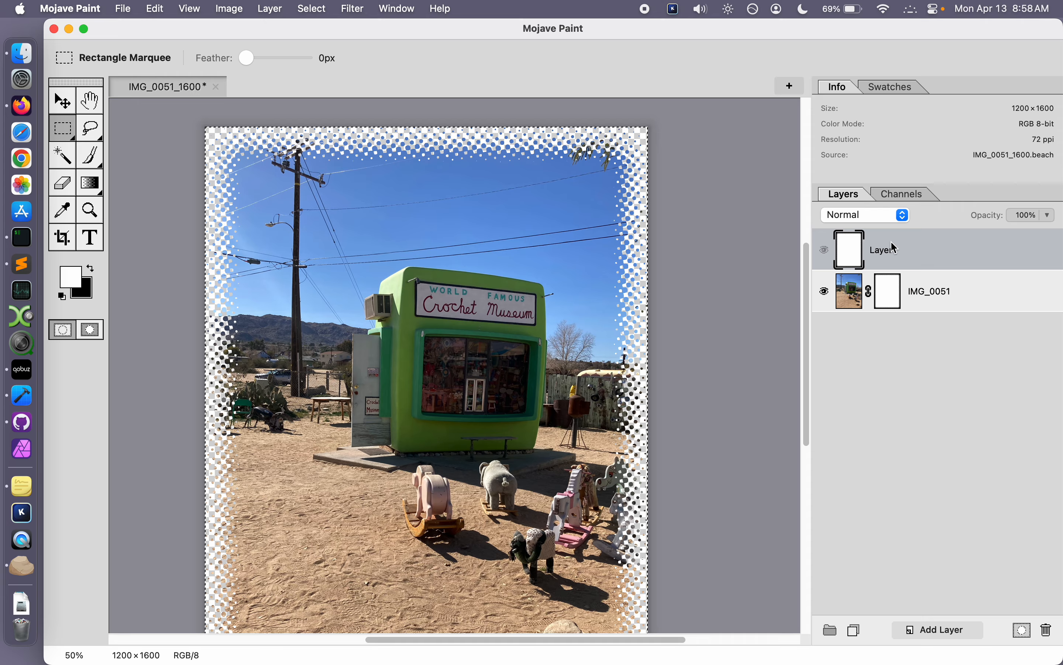
right_click(894, 249)
left_click(937, 347)
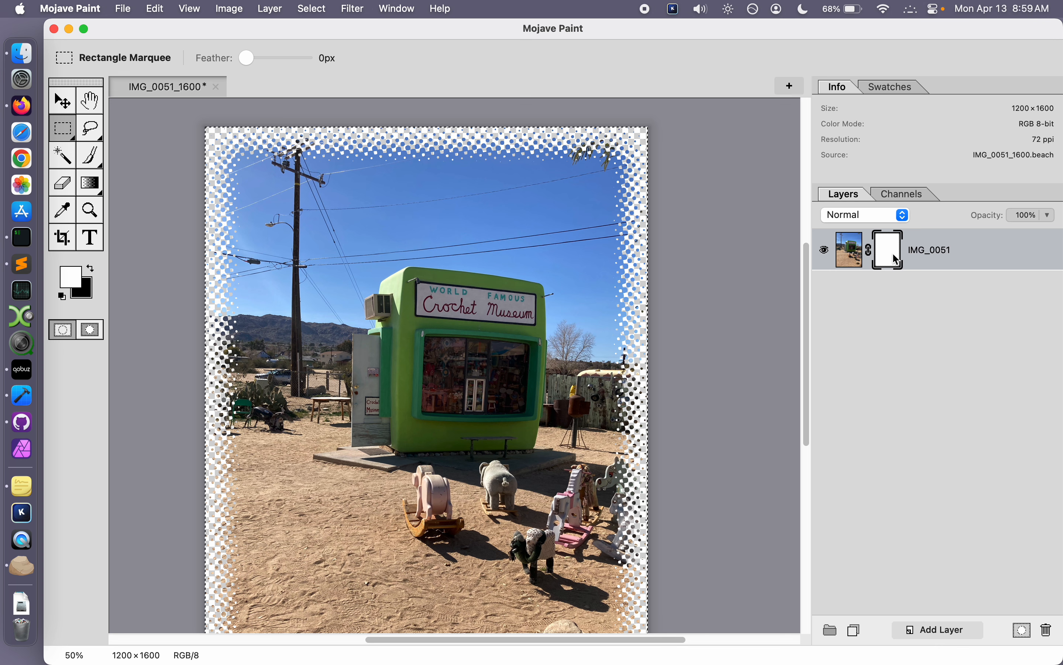
right_click(892, 253)
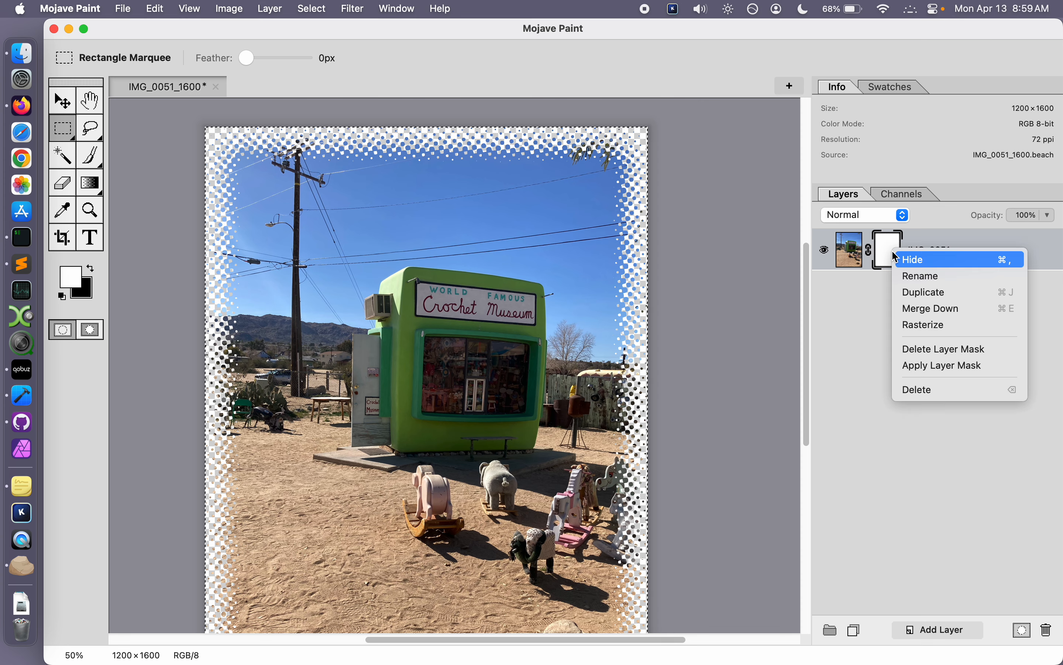
left_click(942, 349)
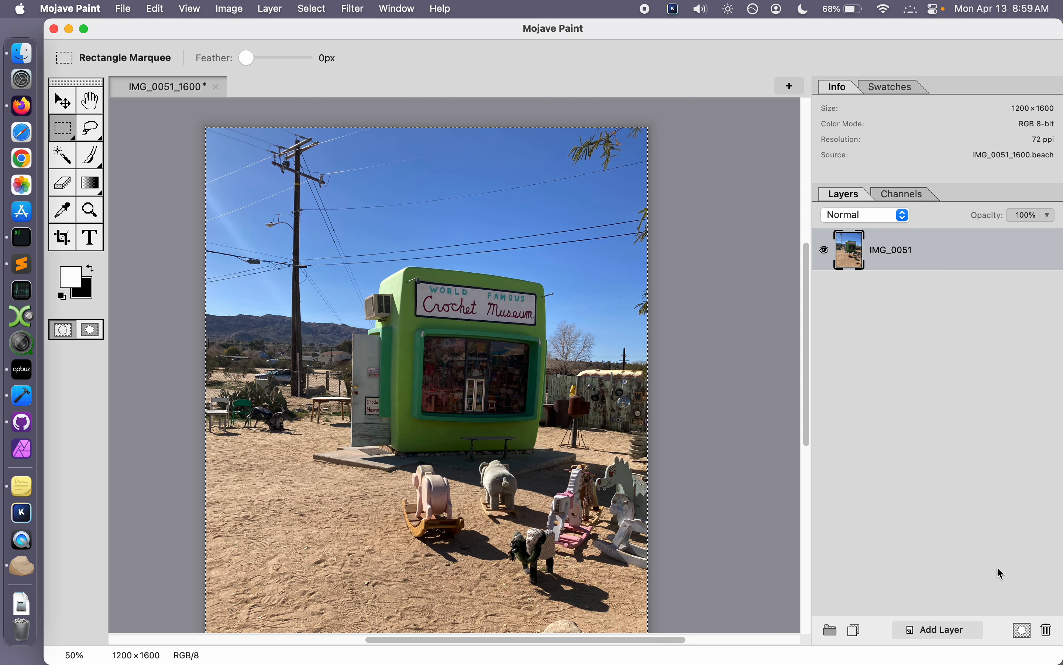
Step: Add a fresh layer mask to the IMG_0051 layer and fill the entire mask with black
left_click(1024, 630)
left_click(889, 256)
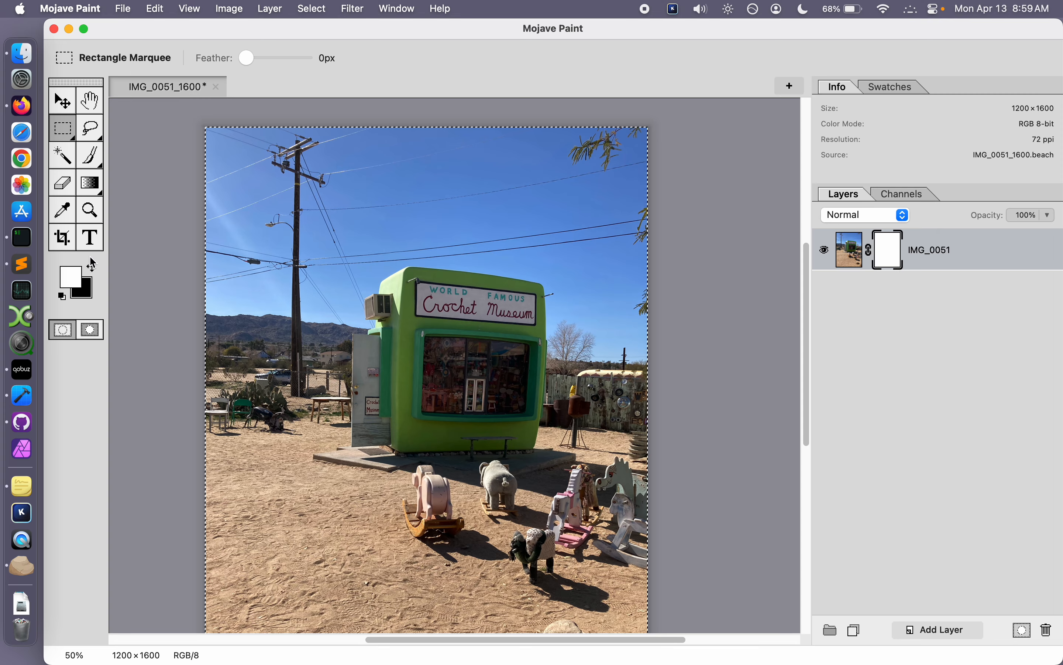
left_click(91, 268)
key("super+a")
key("alt+BackSpace")
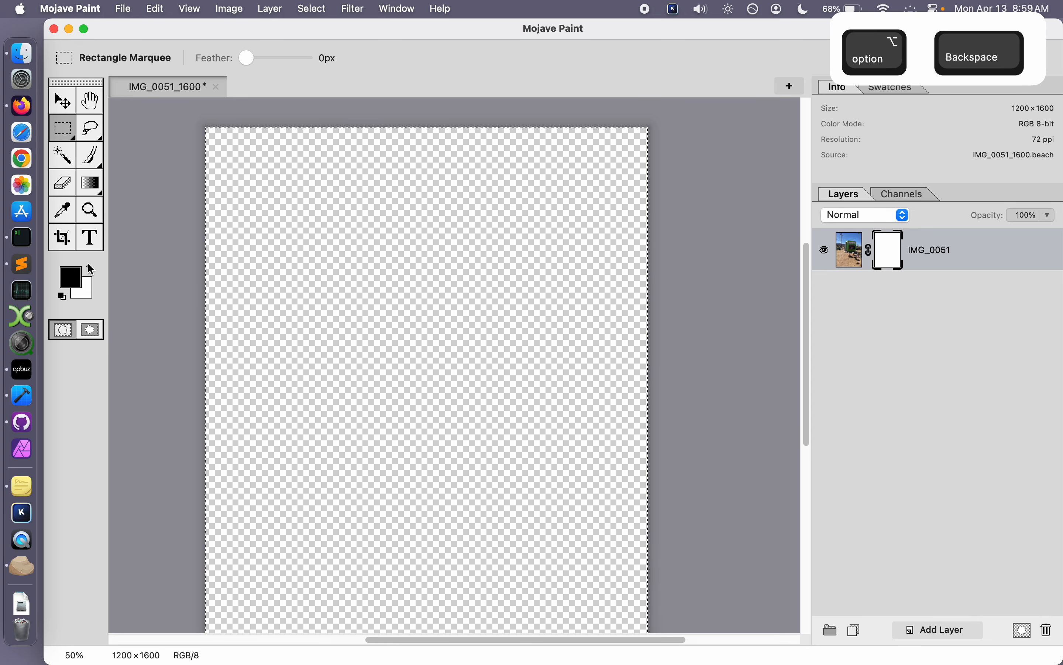
Step: Contract the full-canvas selection by 50
left_click(312, 9)
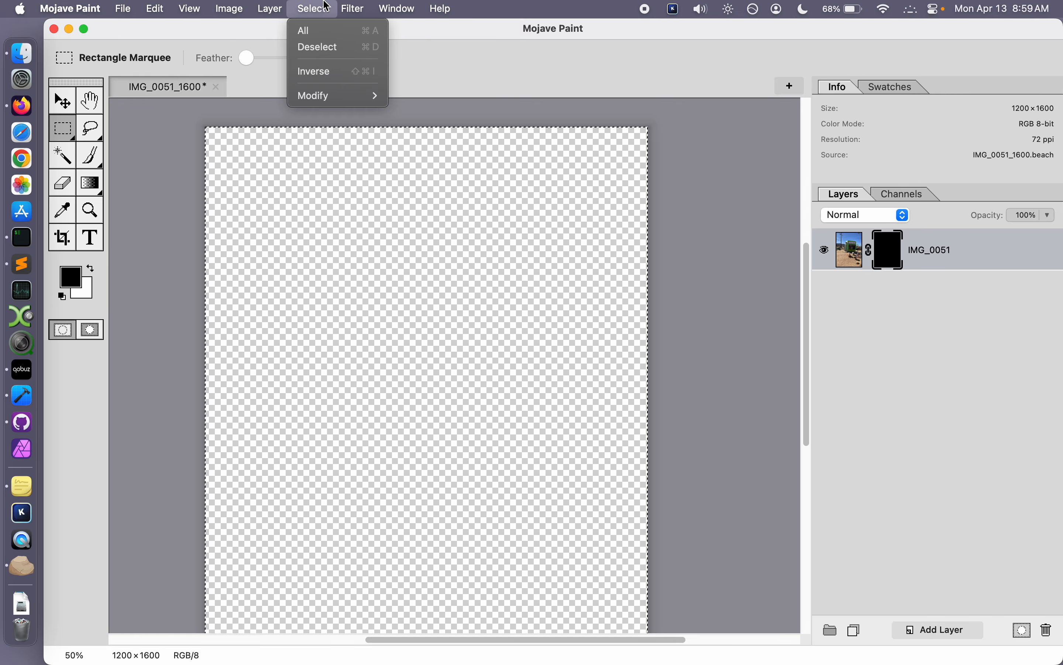
mouse_move(347, 95)
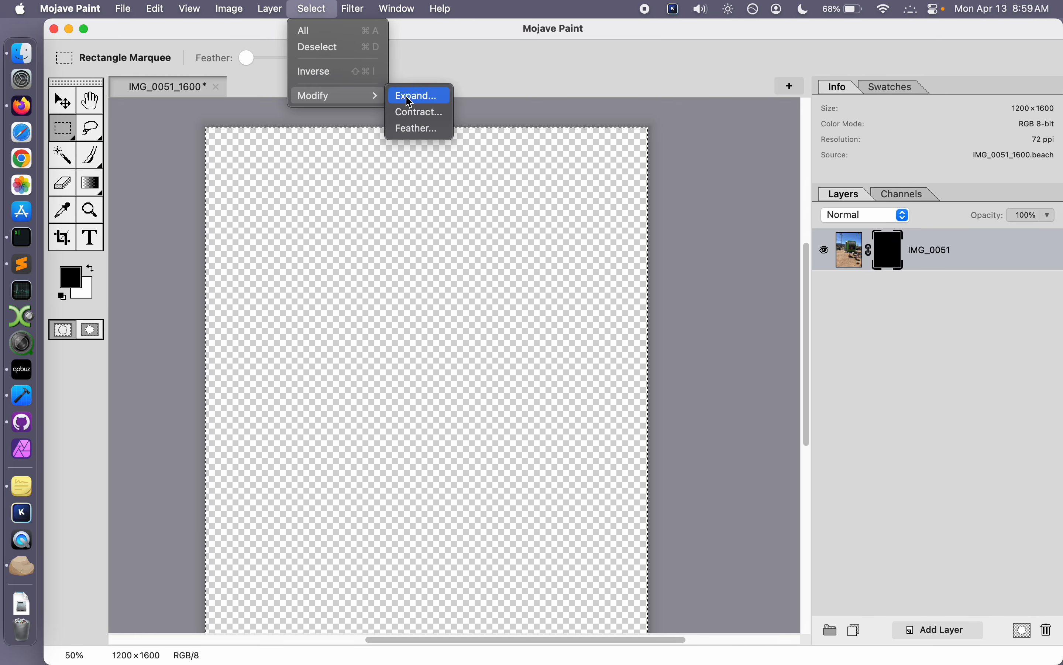
left_click(420, 113)
double_click(639, 195)
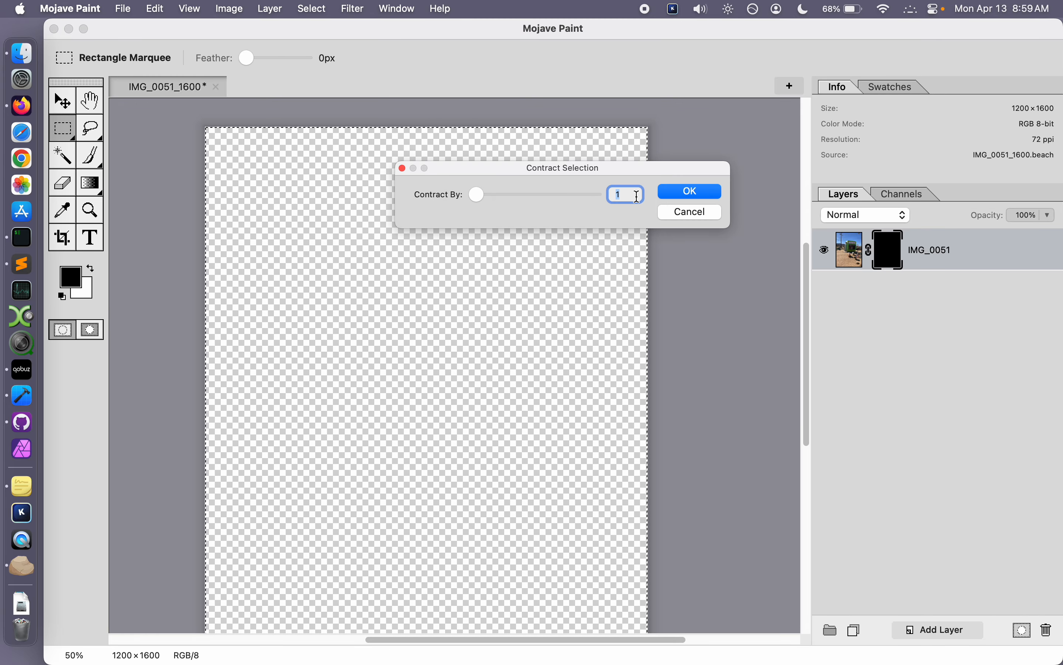
type("50")
key("Return")
Step: Switch to quick mask mode and soften the contracted selection with a Box Blur of radius 50
left_click(91, 329)
left_click(354, 9)
mouse_move(368, 37)
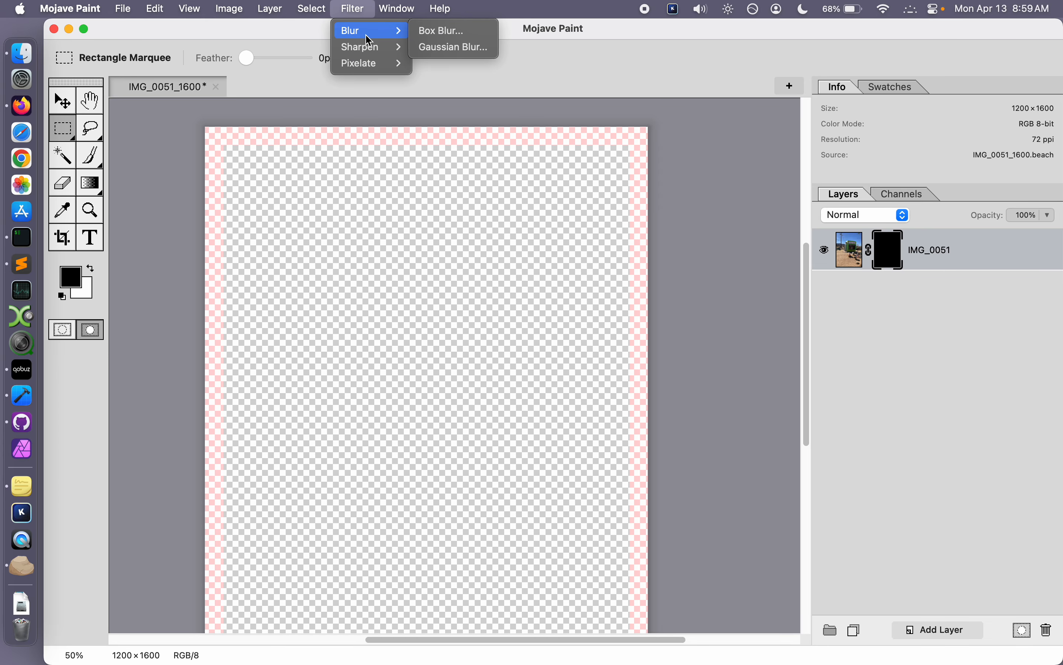
left_click(440, 30)
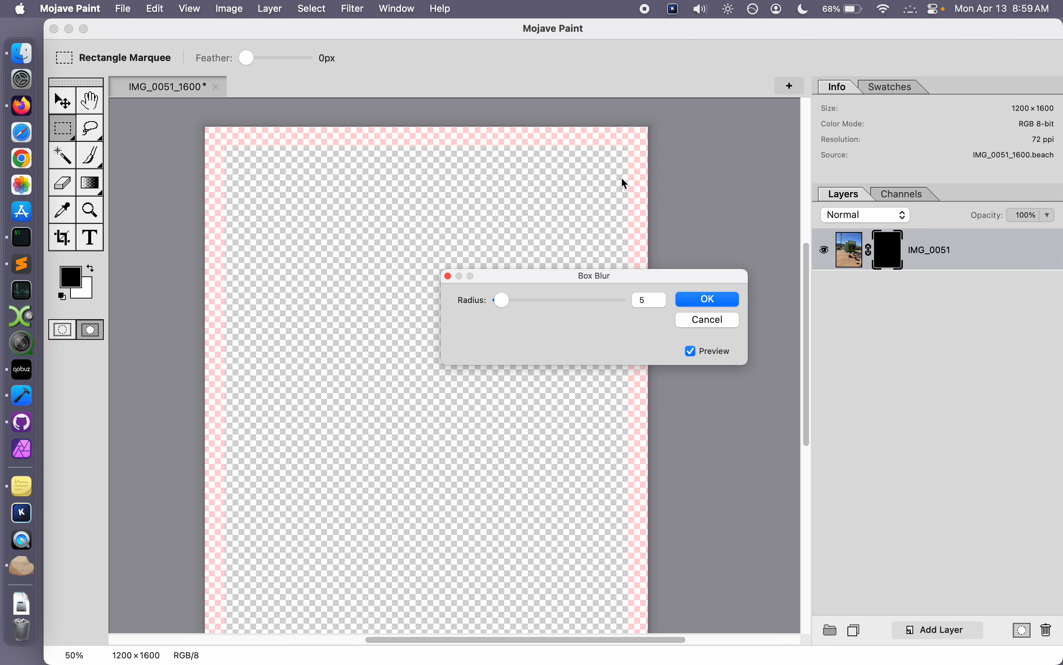
double_click(652, 305)
type("50")
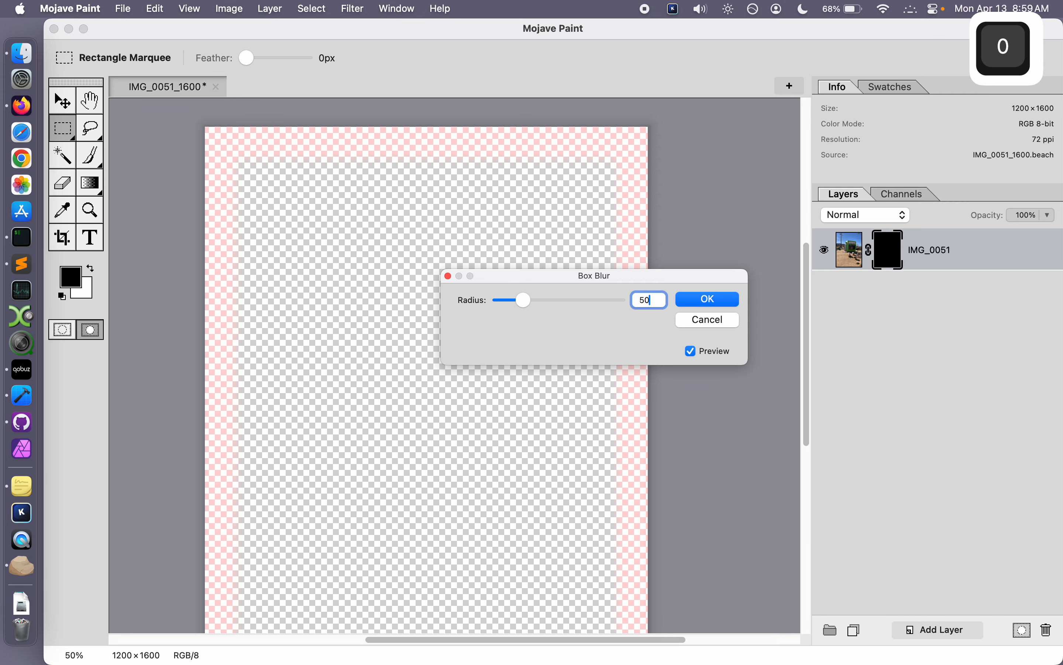
left_click(721, 296)
Step: Leave quick mask mode, fill the softened selection with white on the photo's layer mask and deselect
left_click(58, 332)
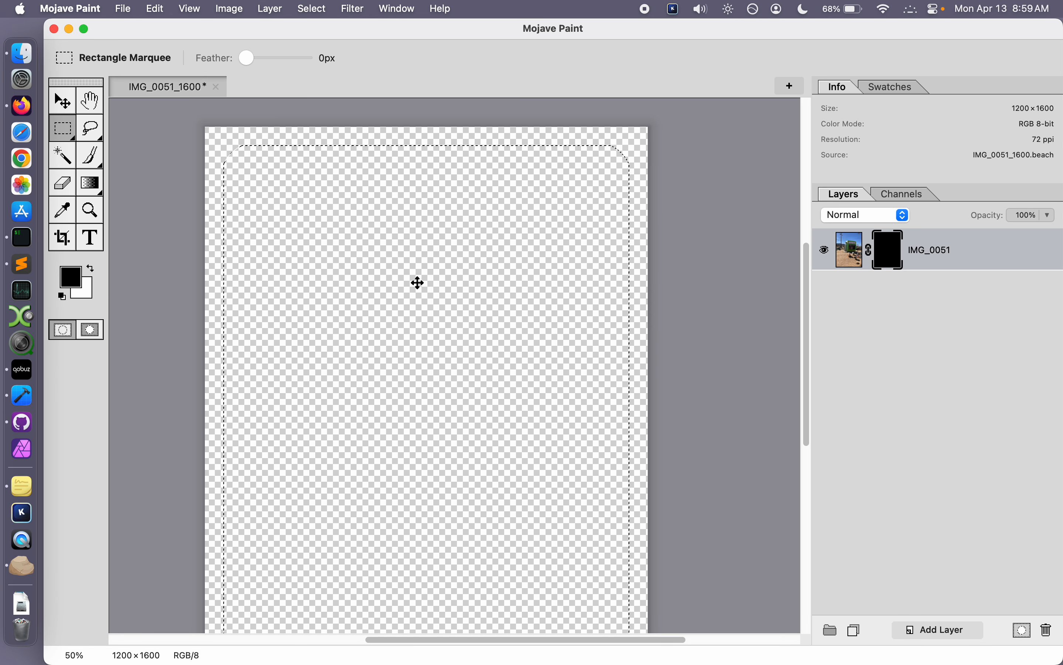
key("x")
key("alt+BackSpace")
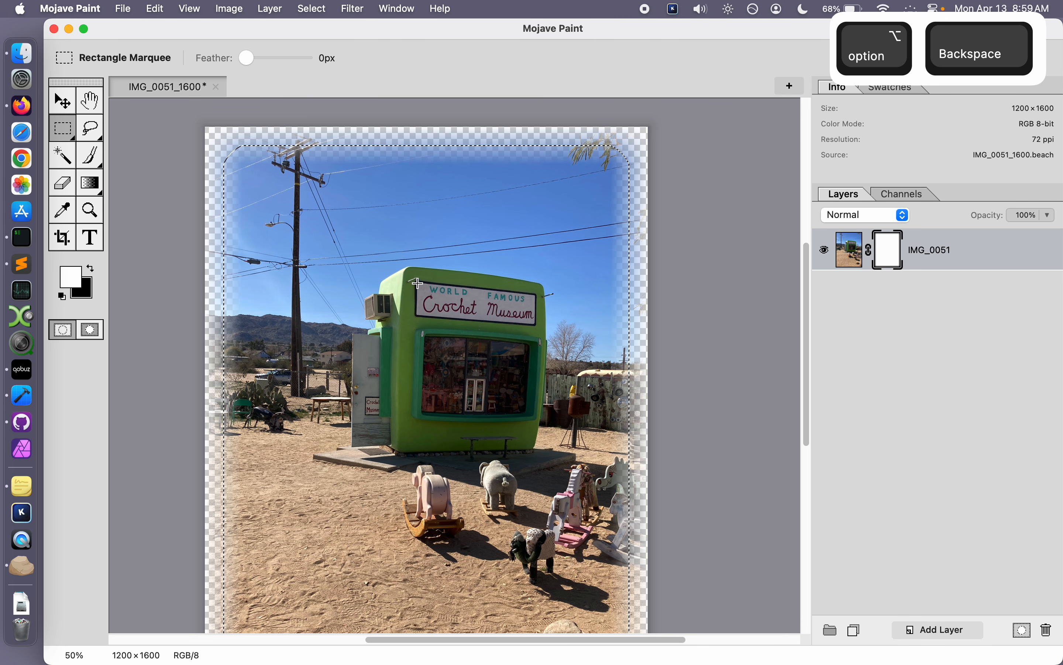
key("cmd+d")
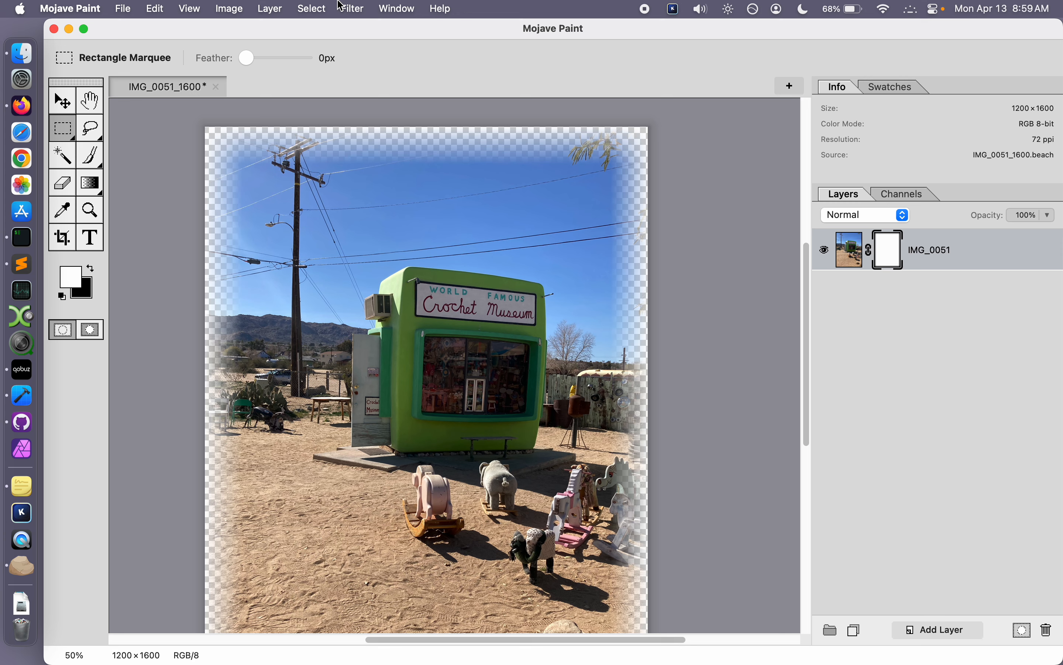
Step: Apply Monochrome Halftone to the layer mask with dot pitch 27, angle 21.8 and threshold 50, comparing the preview off and on
left_click(370, 7)
mouse_move(387, 66)
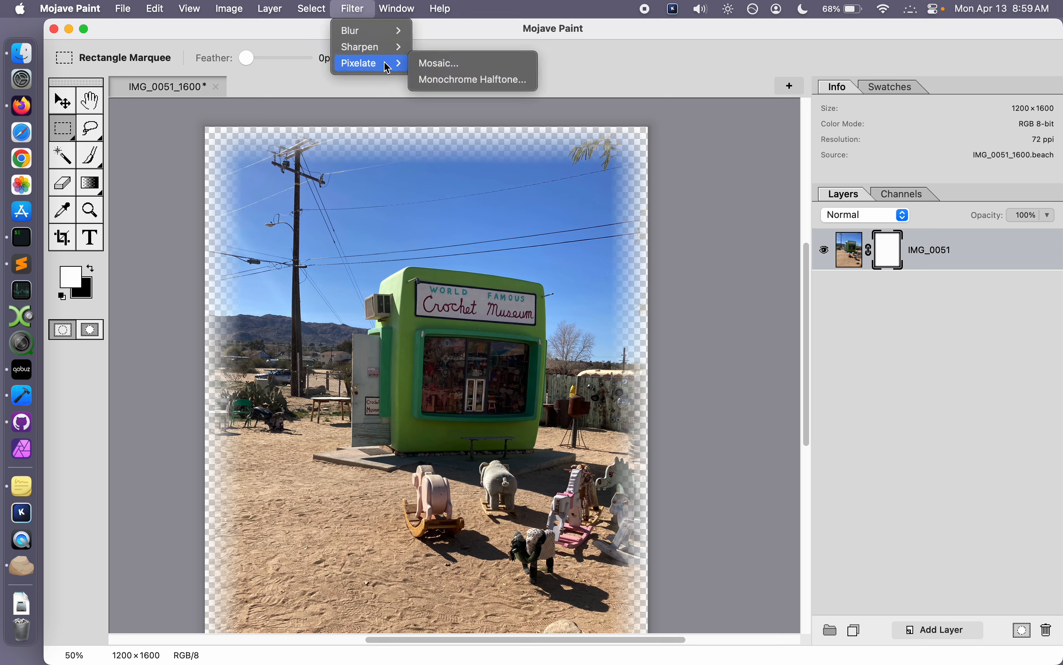
left_click(478, 80)
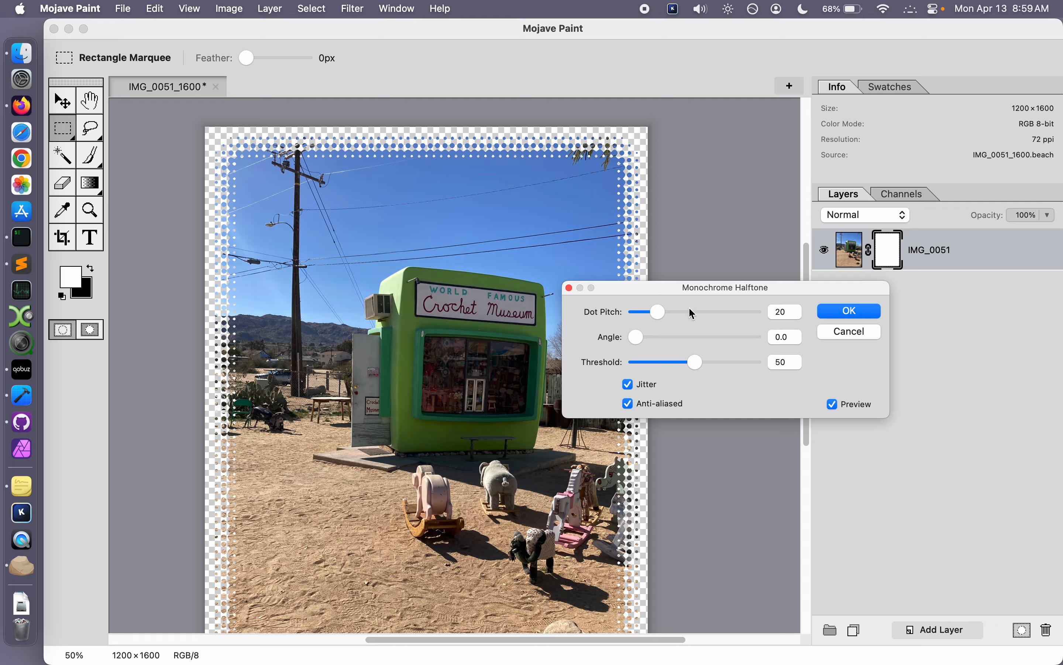
left_click_drag(658, 313, 735, 366)
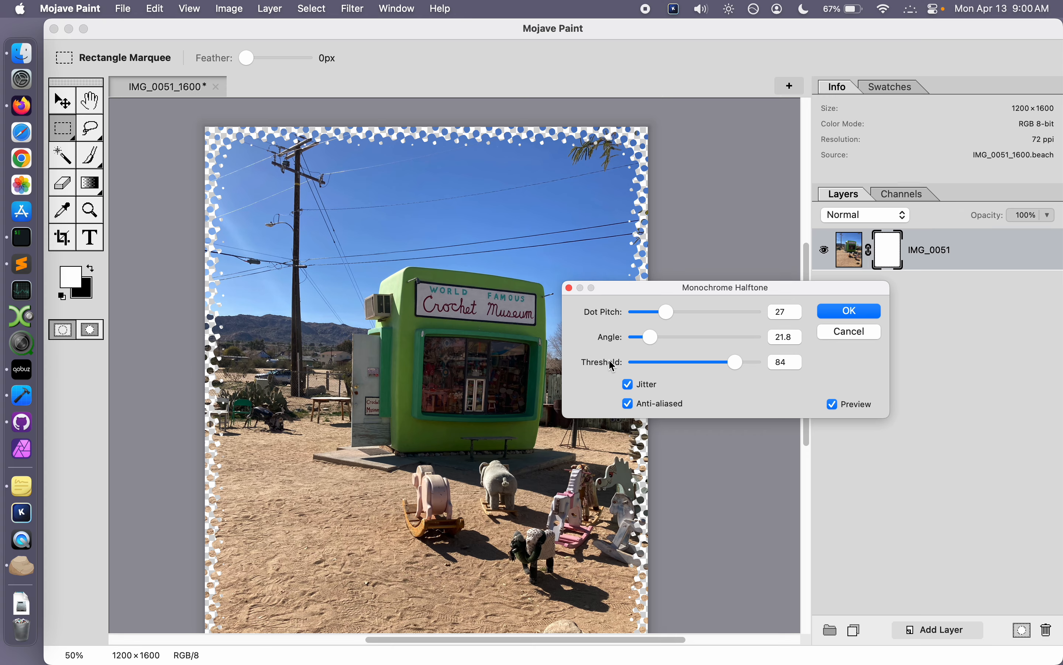
double_click(610, 360)
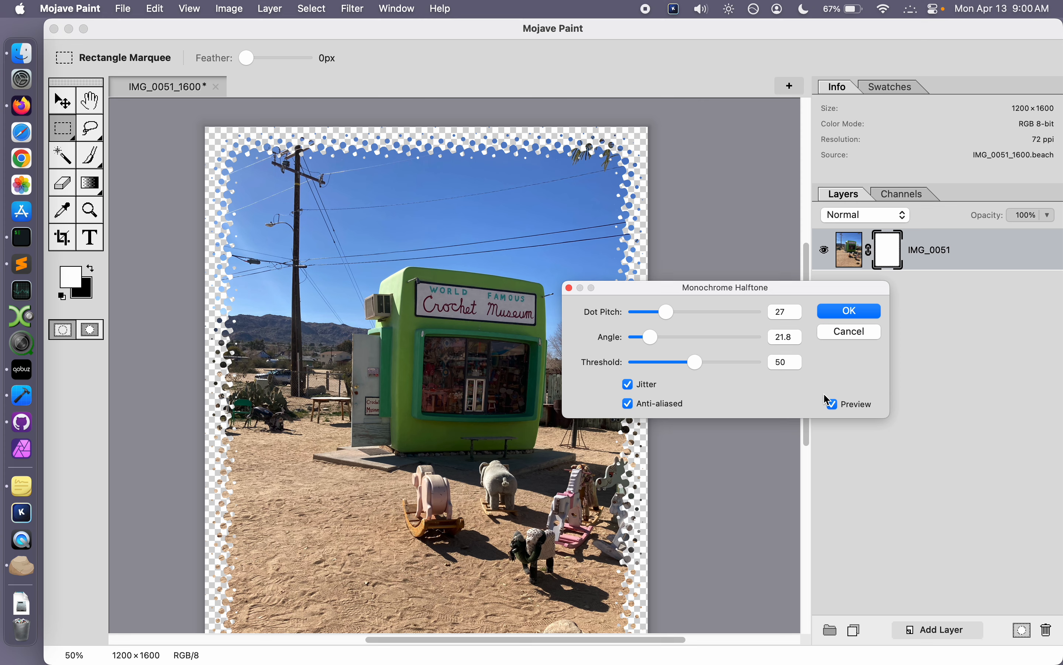
left_click(860, 405)
left_click(860, 406)
left_click(852, 312)
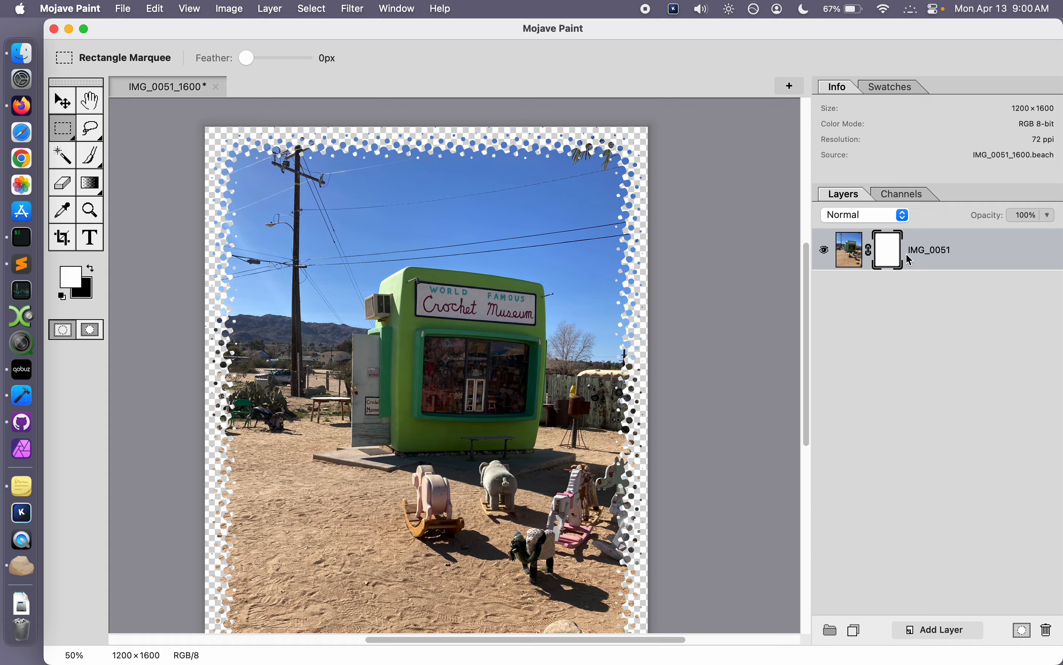
Step: Delete the halftone layer mask from the photo and add a new empty layer above it
right_click(887, 253)
left_click(931, 350)
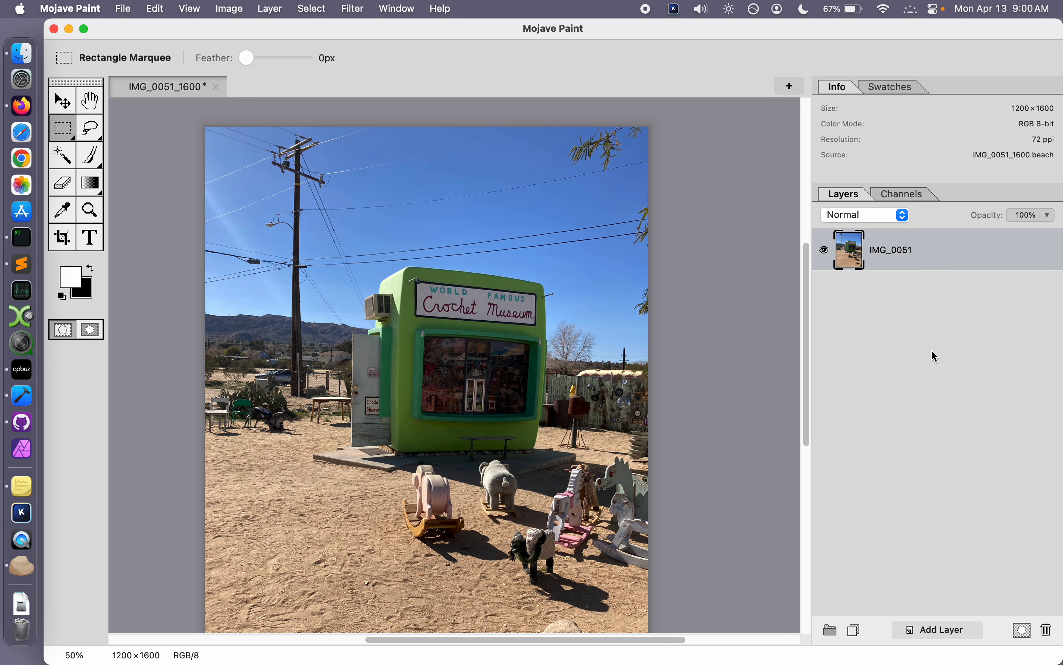
left_click(965, 632)
Step: Draw a black-to-white linear gradient inward from the new layer's left edge, then another inward from its right edge
left_click(90, 183)
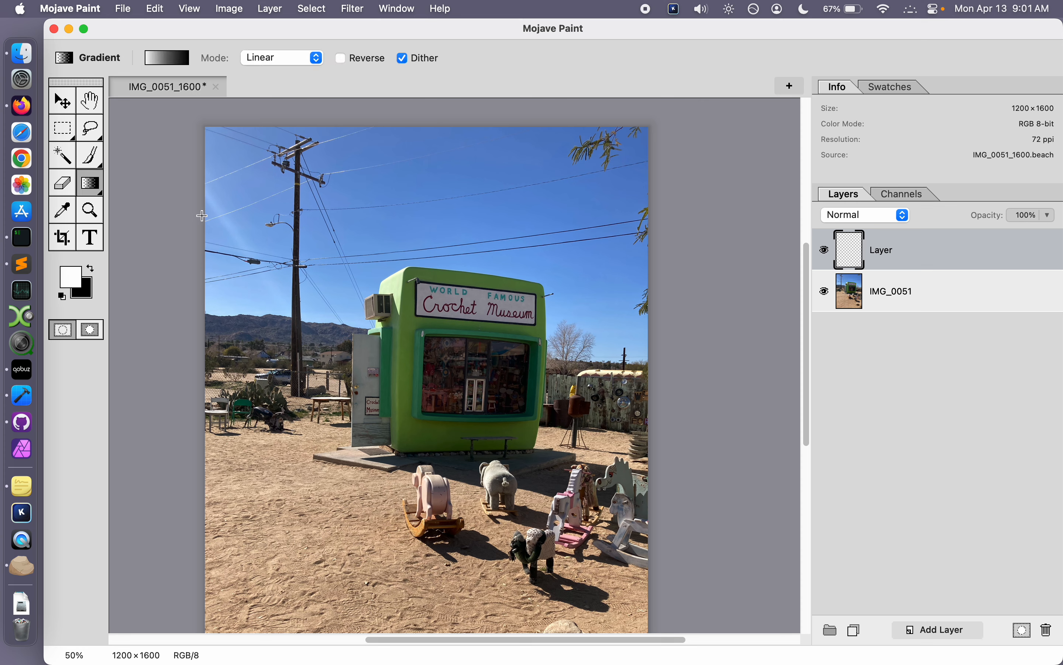
left_click(89, 270)
left_click(72, 184)
left_click(89, 184)
left_click_drag(206, 227, 245, 228)
key("shift")
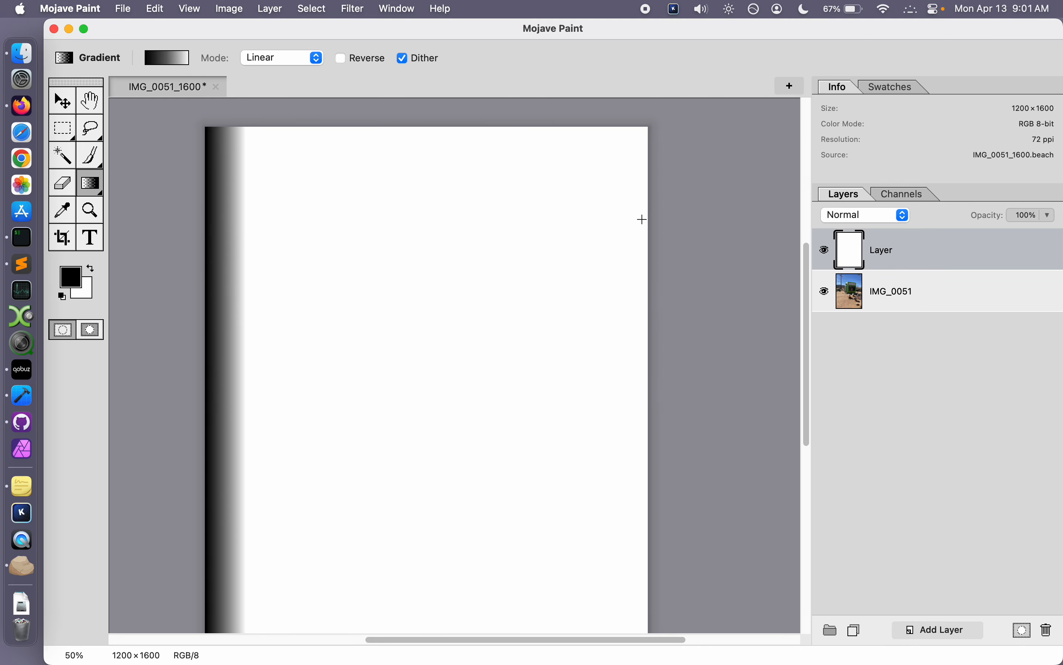
key("shift")
left_click_drag(650, 219, 617, 224)
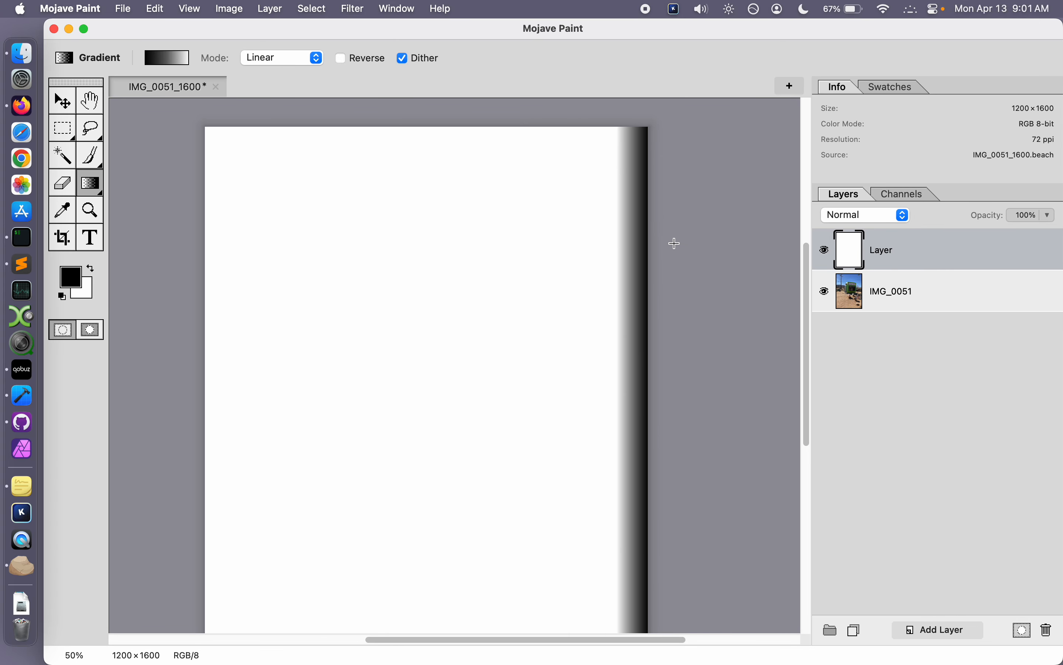
Step: Try a black-to-white gradient inside a marquee selection over the layer's left part, then undo it and deselect
scroll(672, 241, "down", 1)
left_click(63, 129)
left_click_drag(303, 168, 436, 611)
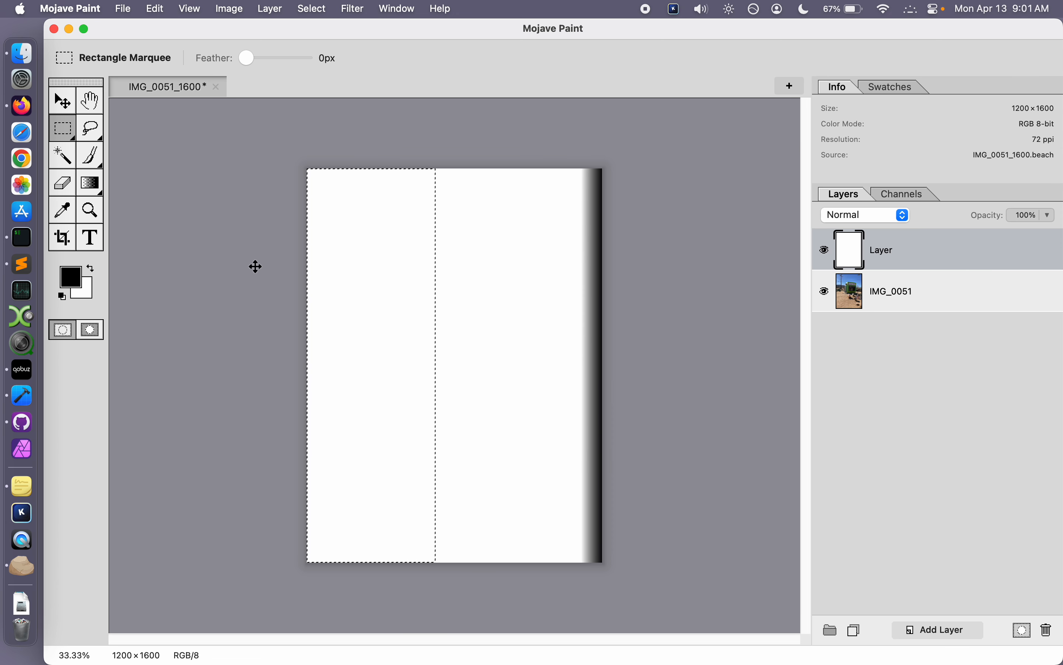
left_click(95, 185)
left_click_drag(308, 268, 338, 269)
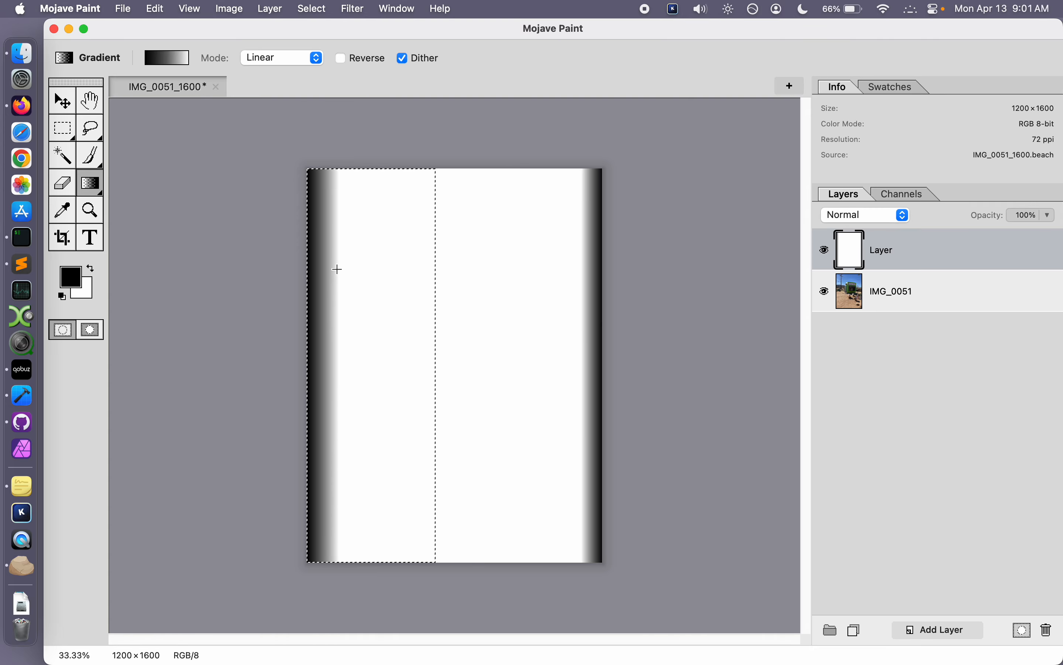
key("super+z")
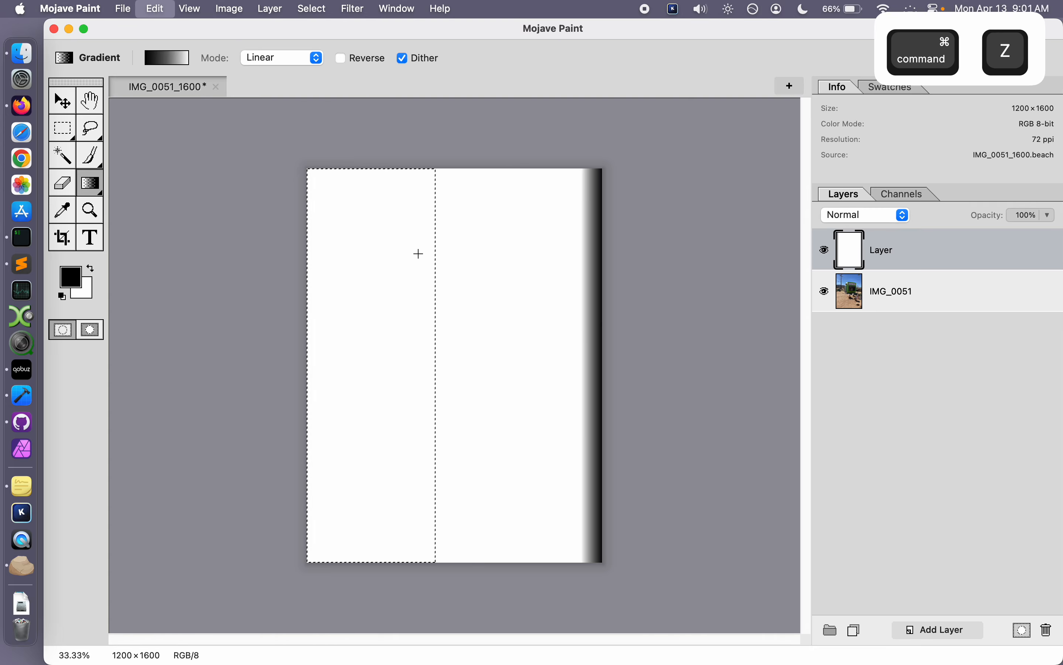
key("super+d")
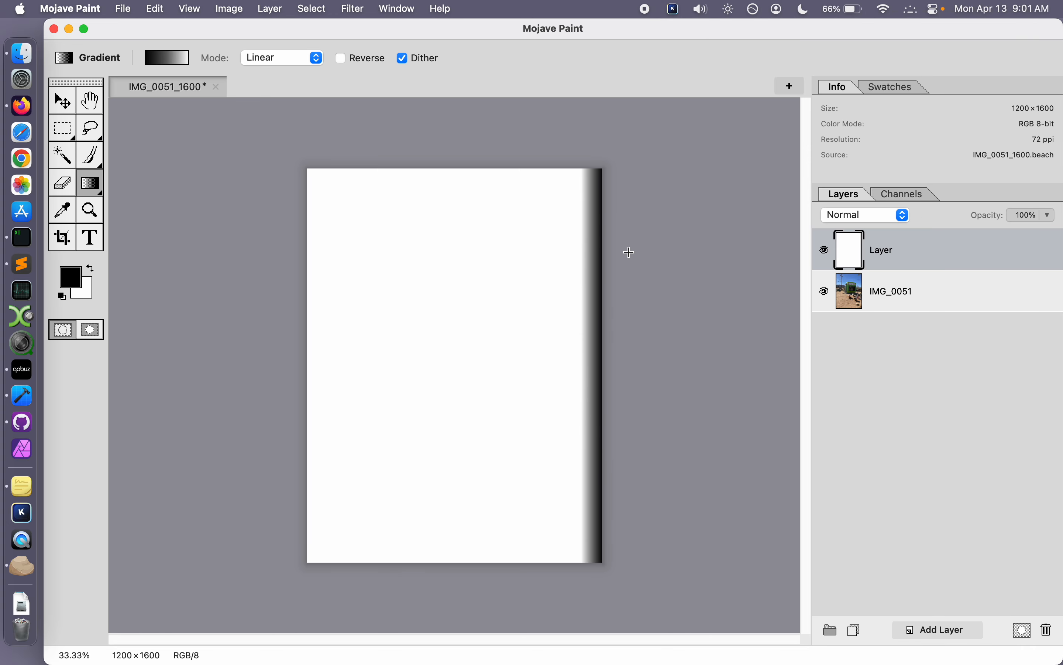
Step: Rename the gradient layer to Right and add three new empty layers above it
left_click(894, 291)
left_click(899, 247)
double_click(898, 252)
type("Right")
key("Return")
left_click(958, 624)
left_click(958, 624)
left_click(958, 624)
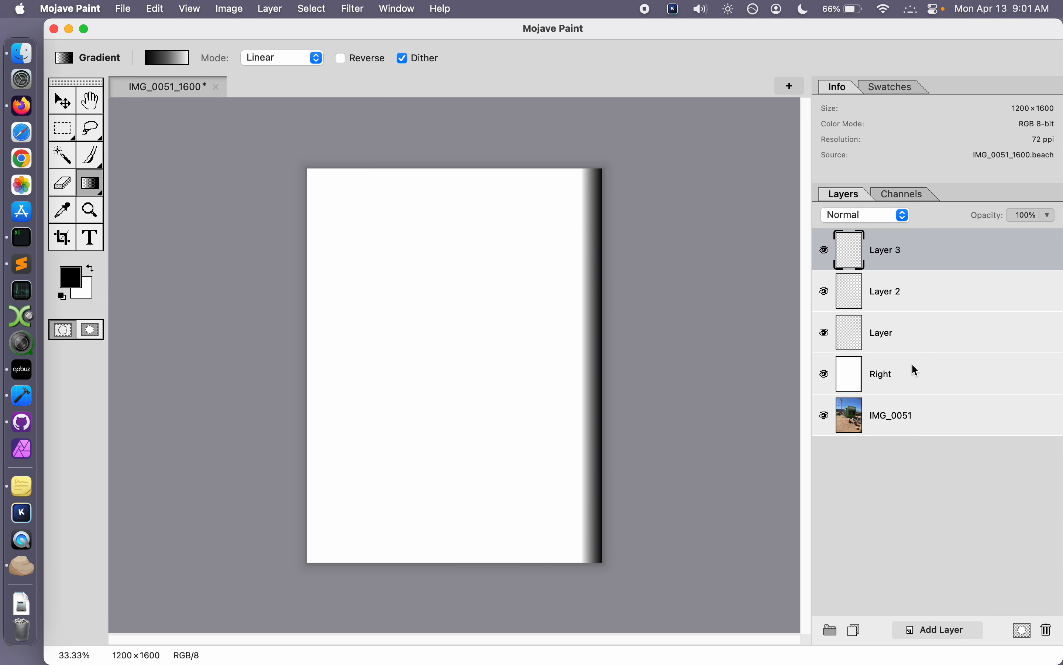
Step: Make the empty layer directly above the Right layer active for drawing
left_click(909, 335)
left_click(95, 163)
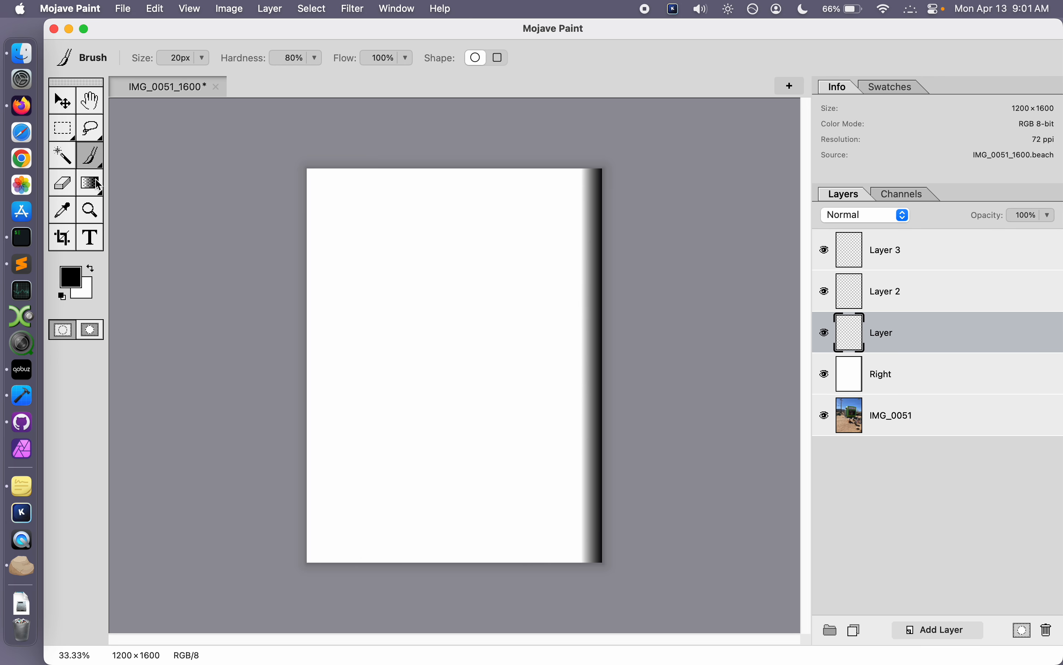